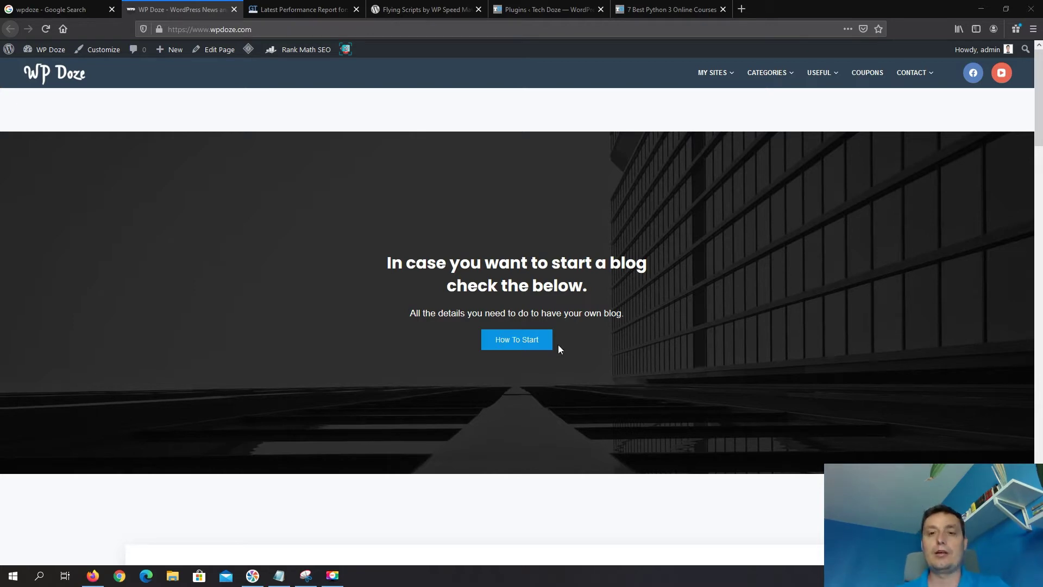
Reload the 7 Best Python 3 Online Courses article twice, then view its GTmetrix report (PageSpeed 78%).
{"action": "left_click", "coordinate": [660, 11]}
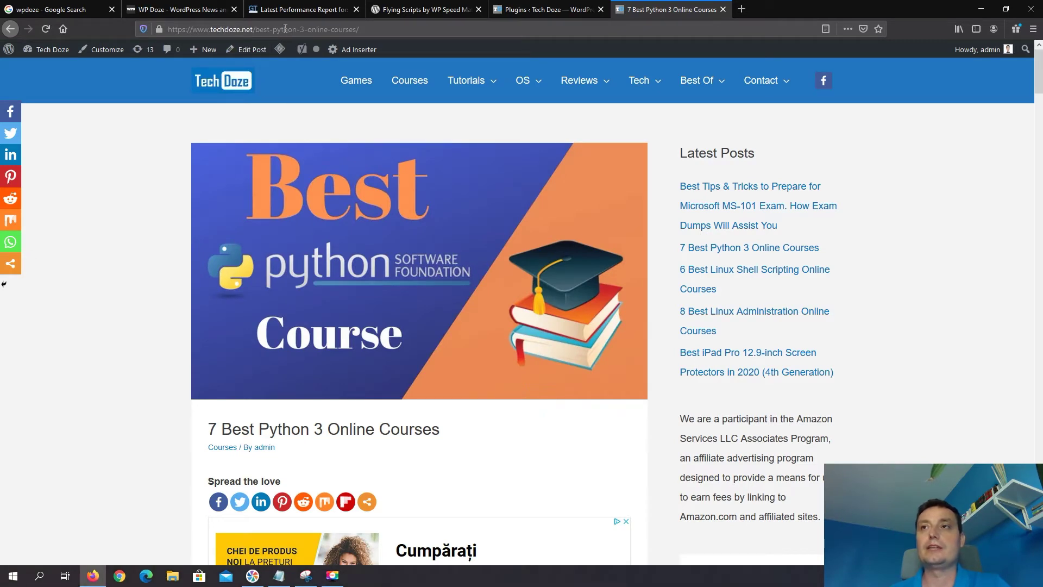
{"action": "scroll", "coordinate": [504, 238], "scroll_direction": "down", "scroll_amount": 3}
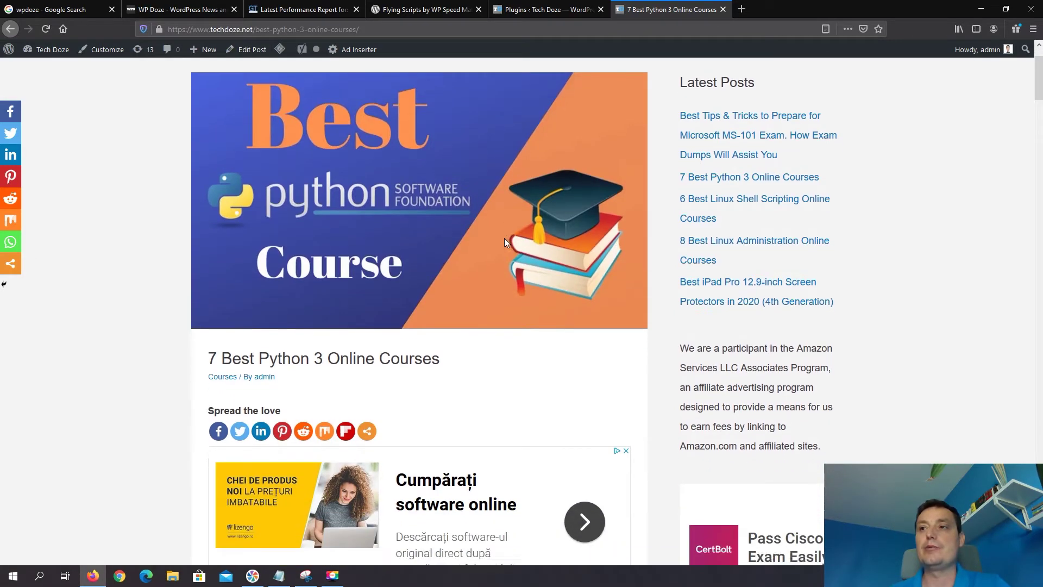
{"action": "scroll", "coordinate": [478, 326], "scroll_direction": "up", "scroll_amount": 3}
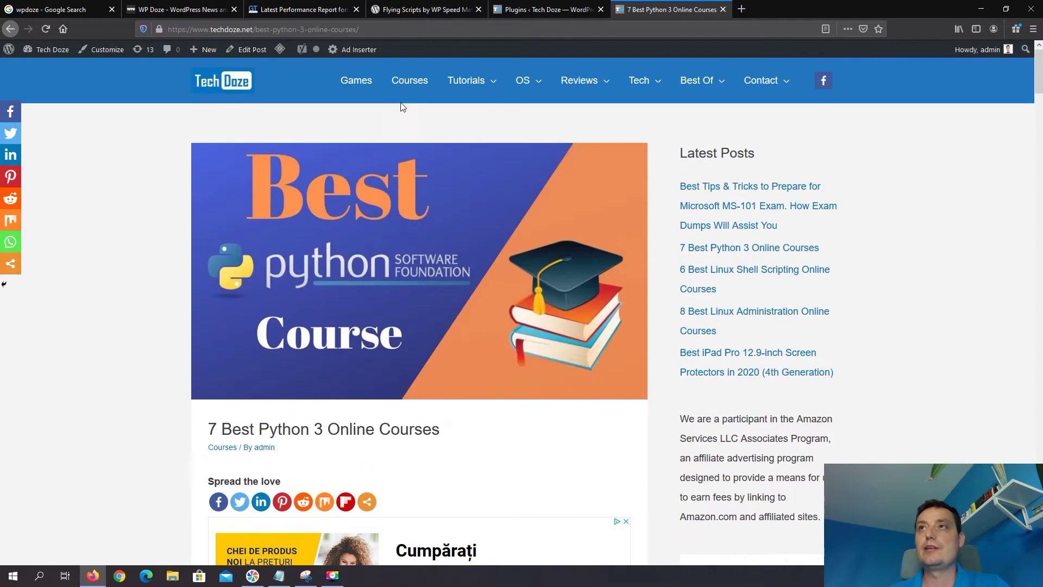
{"action": "left_click", "coordinate": [387, 35]}
{"action": "key", "text": "Return"}
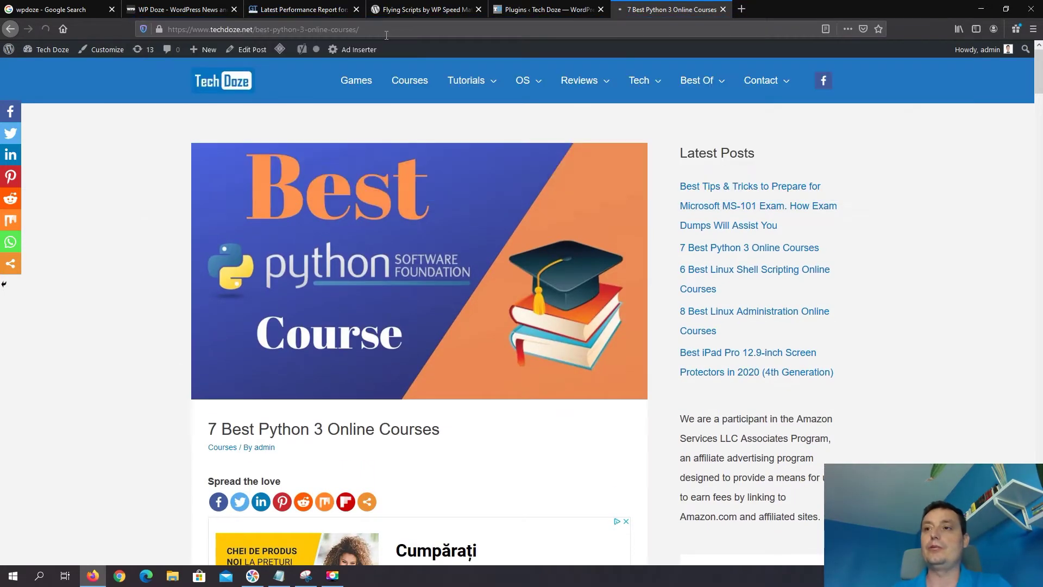
{"action": "scroll", "coordinate": [491, 204], "scroll_direction": "down", "scroll_amount": 4}
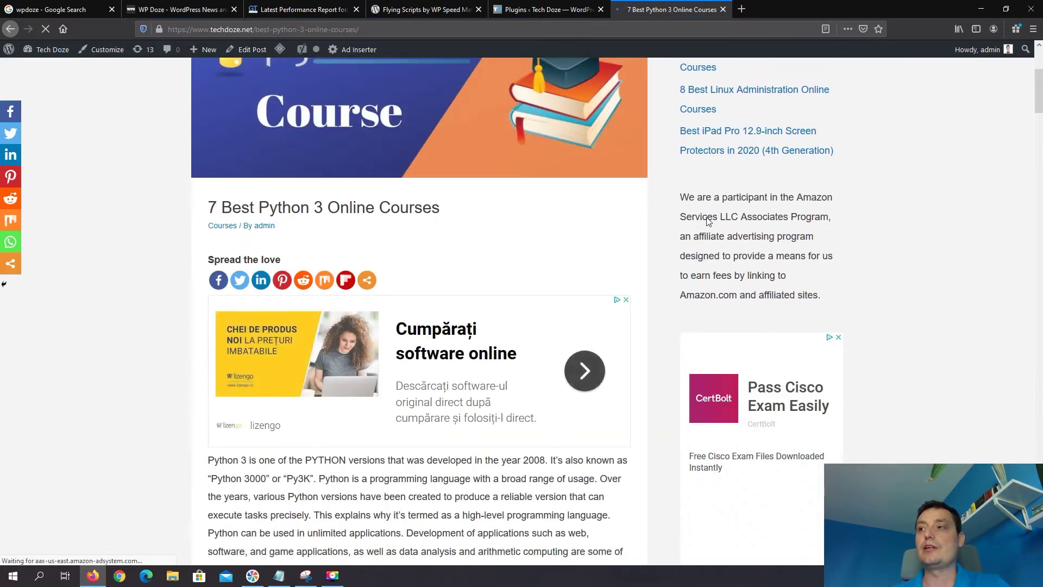
{"action": "left_click", "coordinate": [376, 27]}
{"action": "key", "text": "Return"}
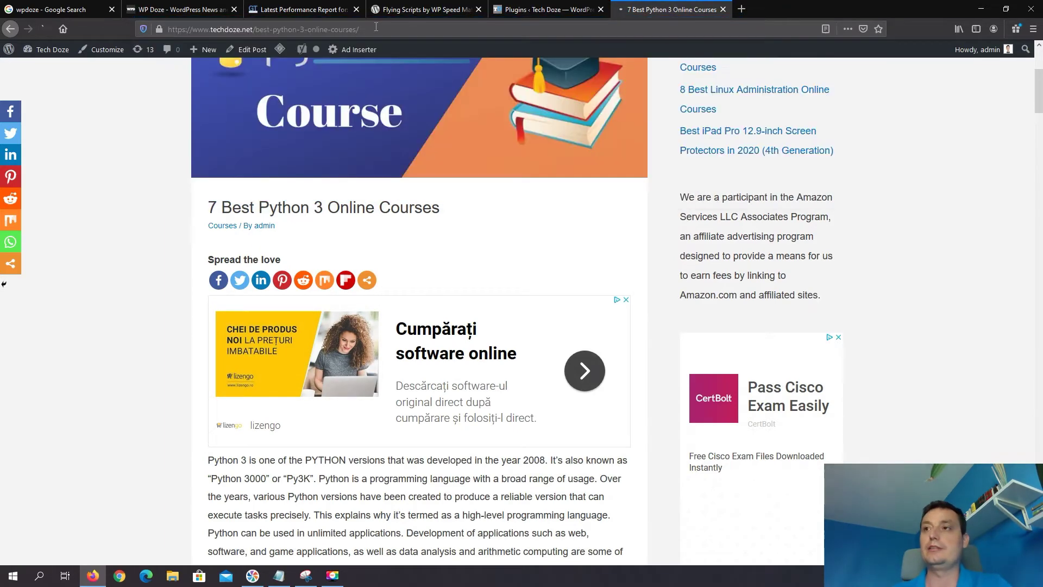
{"action": "scroll", "coordinate": [454, 219], "scroll_direction": "down", "scroll_amount": 4}
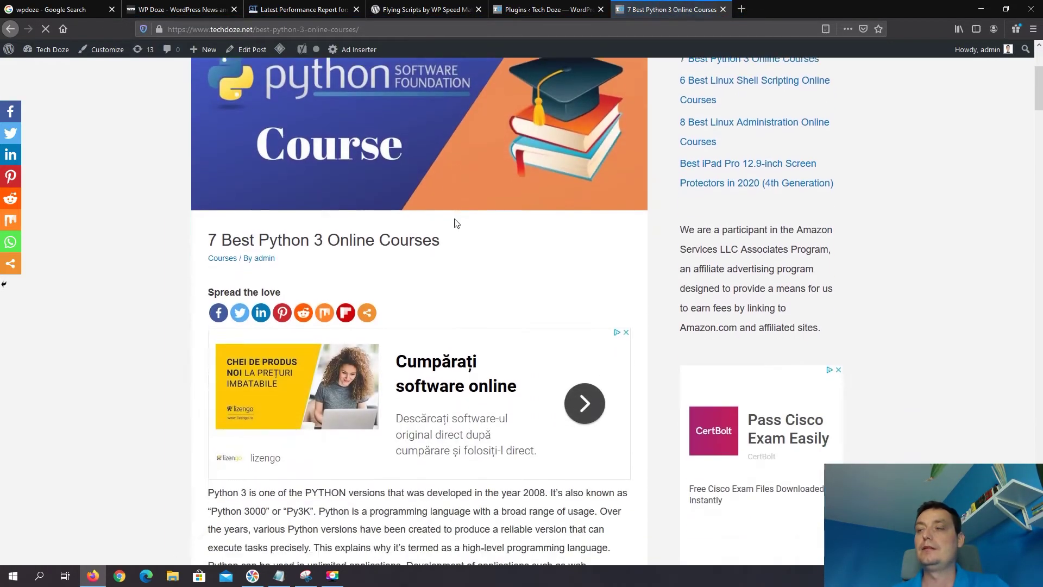
{"action": "left_click", "coordinate": [283, 9]}
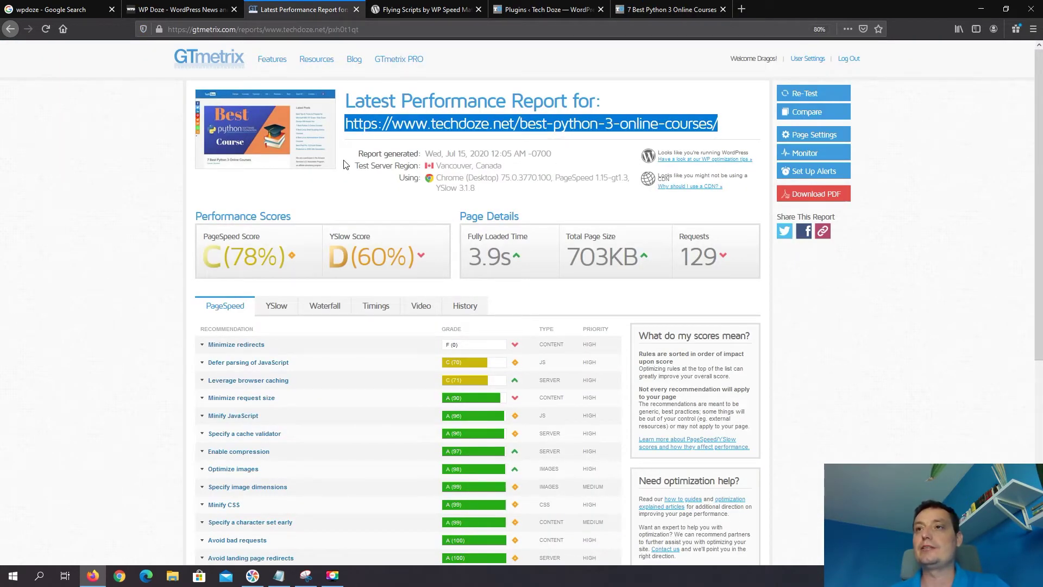
Expand the F-graded Minimize redirects recommendation and look through its ad-tracking redirect chains.
{"action": "scroll", "coordinate": [435, 231], "scroll_direction": "down", "scroll_amount": 1}
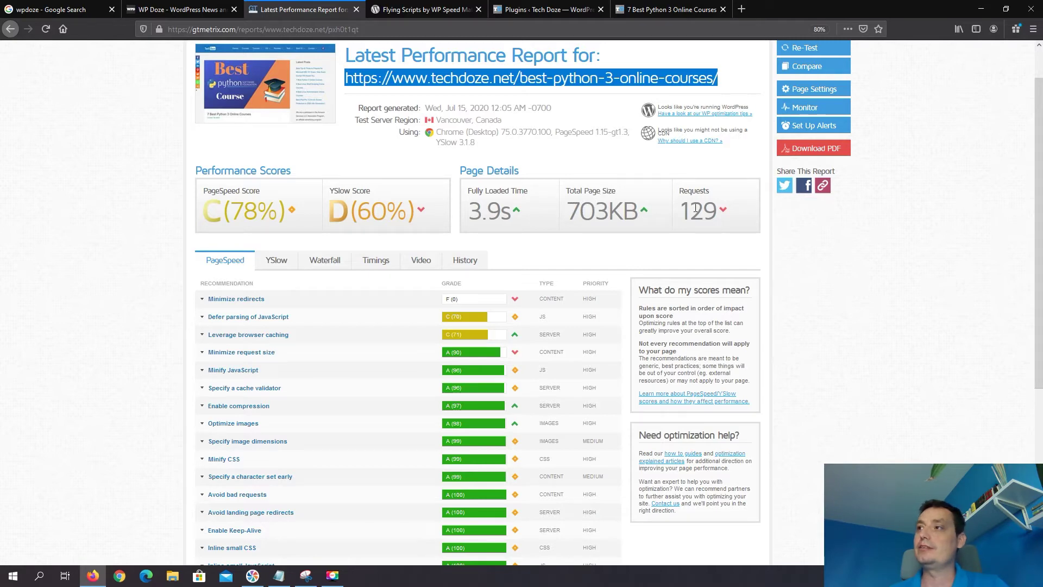
{"action": "left_click", "coordinate": [240, 299]}
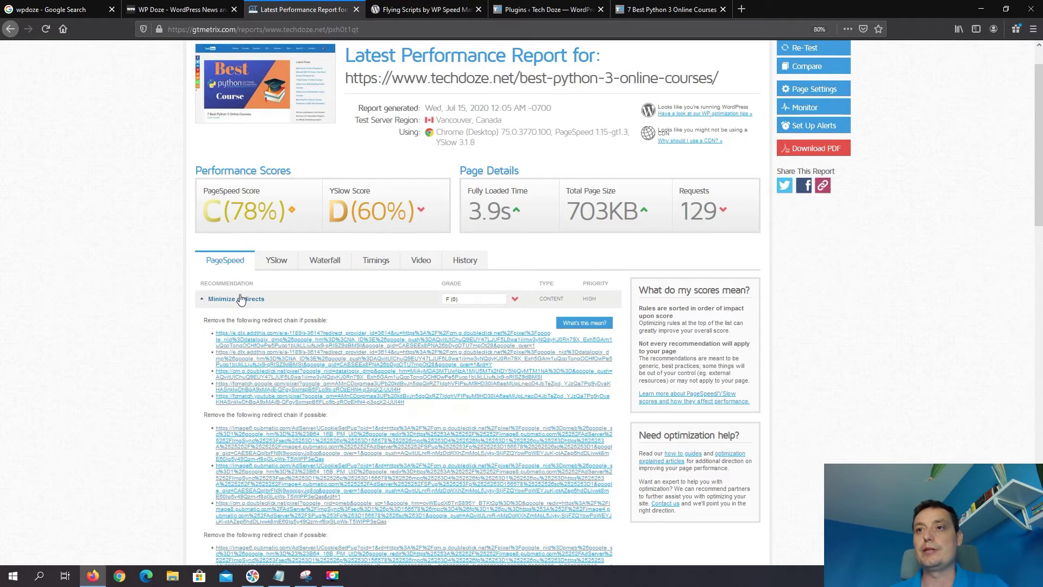
{"action": "scroll", "coordinate": [294, 343], "scroll_direction": "down", "scroll_amount": 7}
{"action": "scroll", "coordinate": [295, 340], "scroll_direction": "down", "scroll_amount": 4}
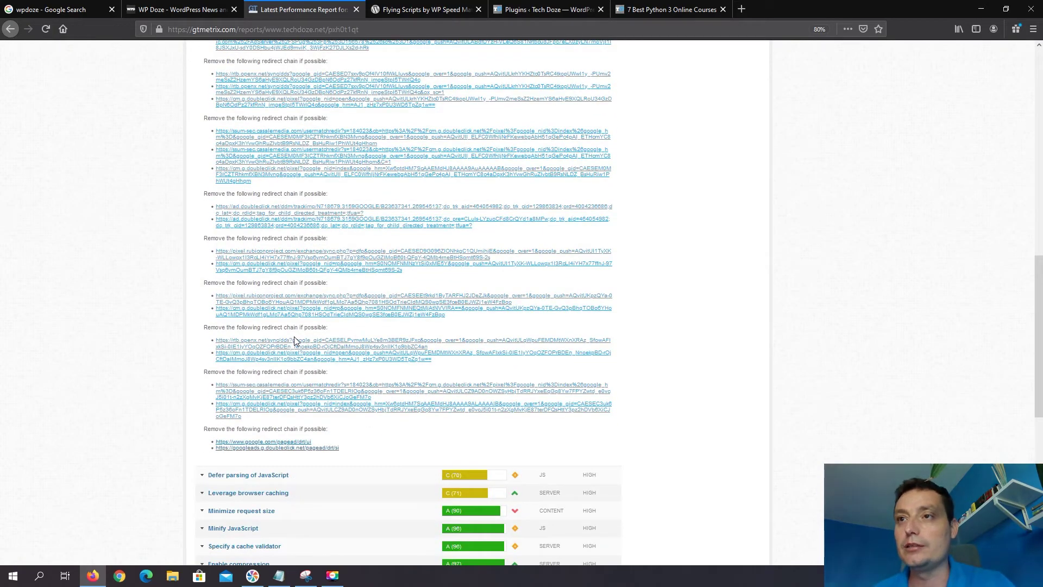
{"action": "scroll", "coordinate": [314, 240], "scroll_direction": "up", "scroll_amount": 20}
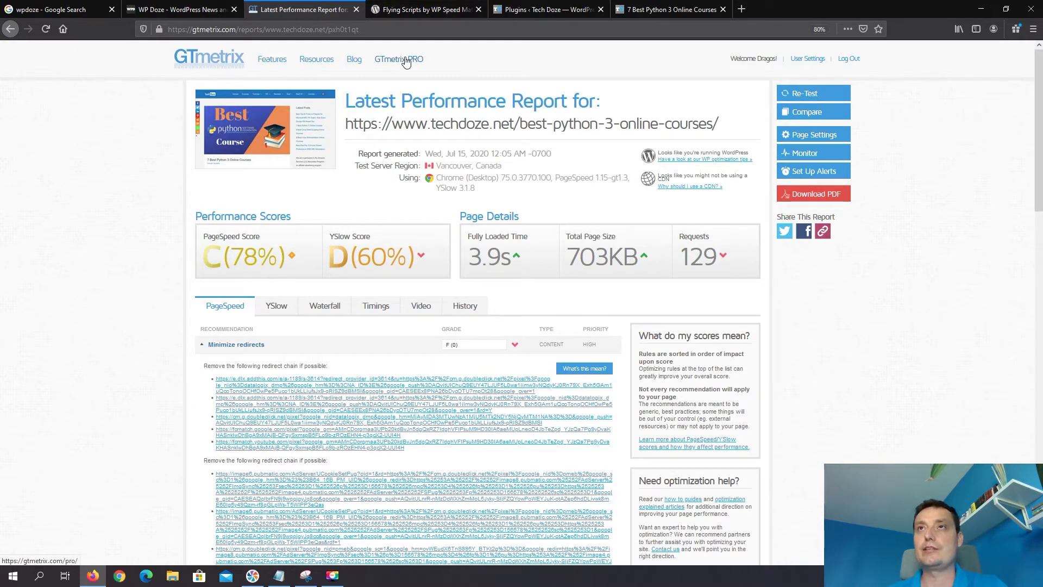
Read through the Flying Scripts plugin description, then go back to the Tech Doze Plugins list.
{"action": "left_click", "coordinate": [424, 9]}
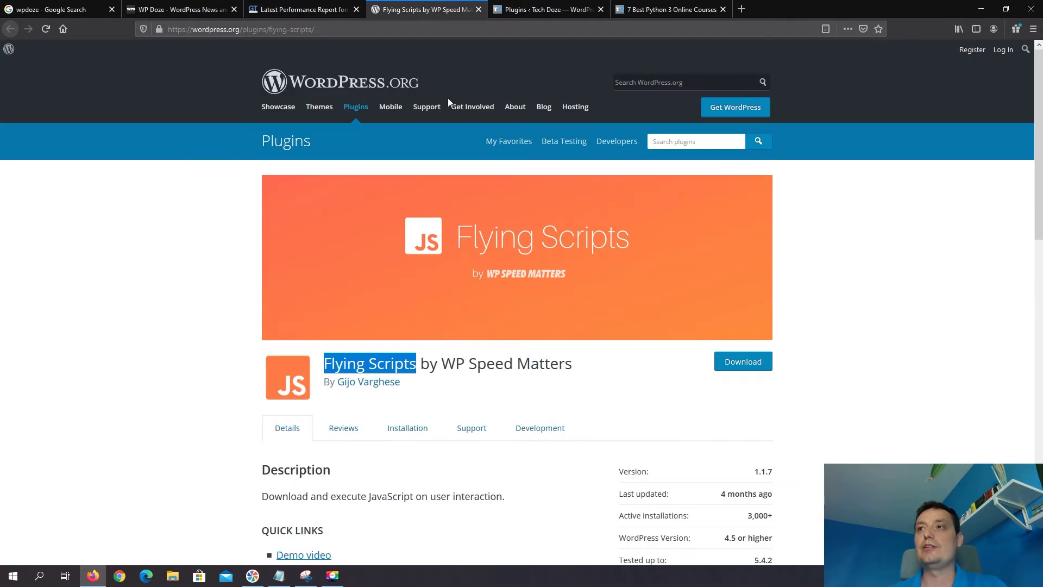
{"action": "scroll", "coordinate": [507, 200], "scroll_direction": "down", "scroll_amount": 2}
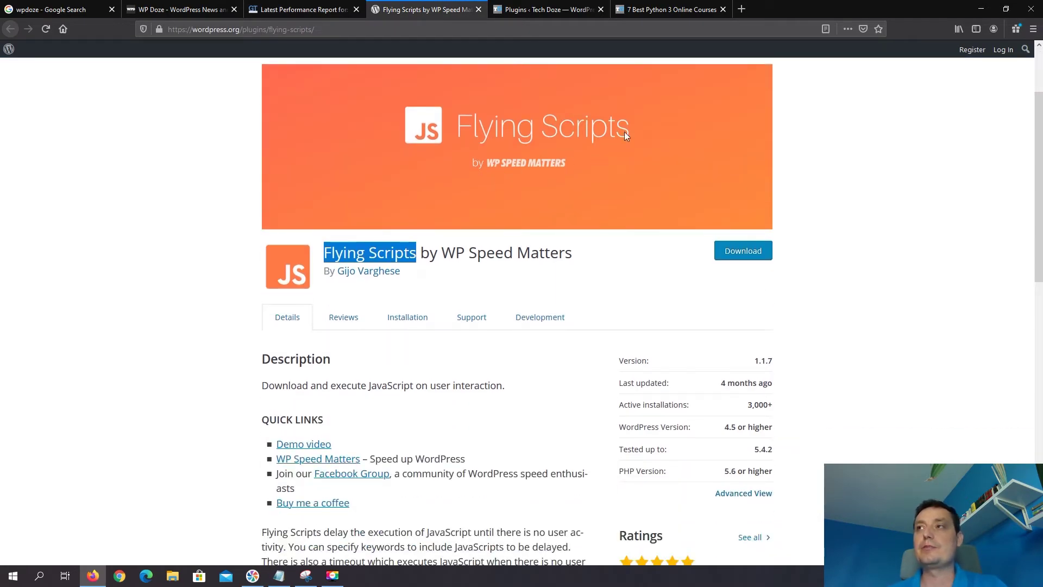
{"action": "scroll", "coordinate": [464, 232], "scroll_direction": "down", "scroll_amount": 2}
{"action": "left_click", "coordinate": [496, 165]}
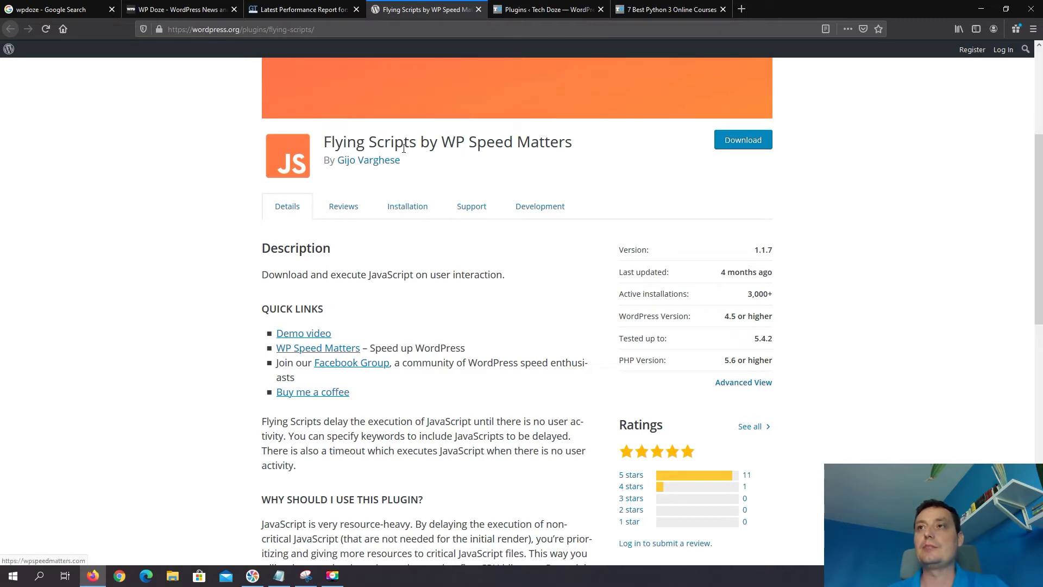
{"action": "scroll", "coordinate": [525, 184], "scroll_direction": "up", "scroll_amount": 3}
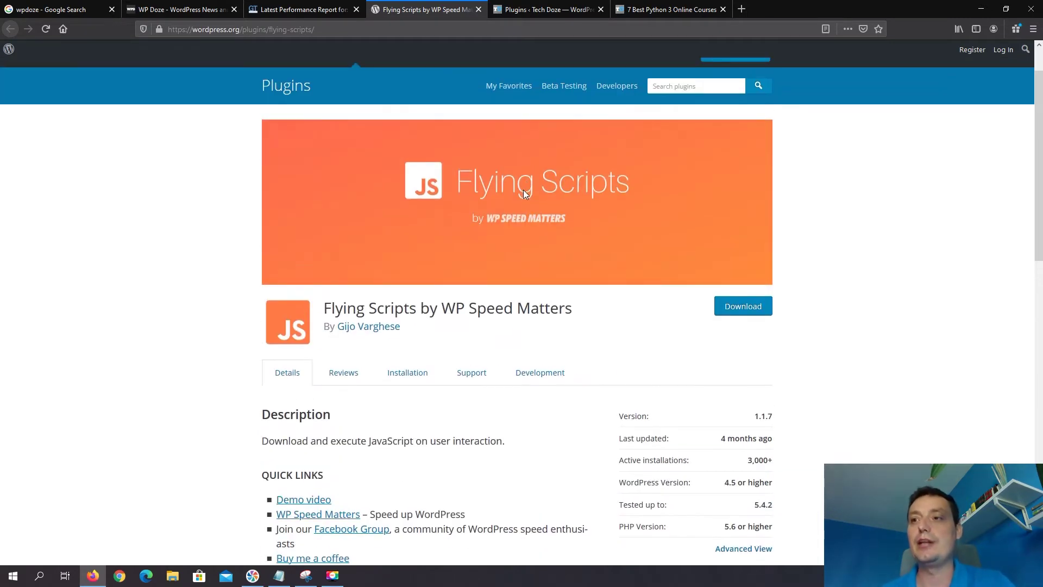
{"action": "scroll", "coordinate": [517, 196], "scroll_direction": "down", "scroll_amount": 3}
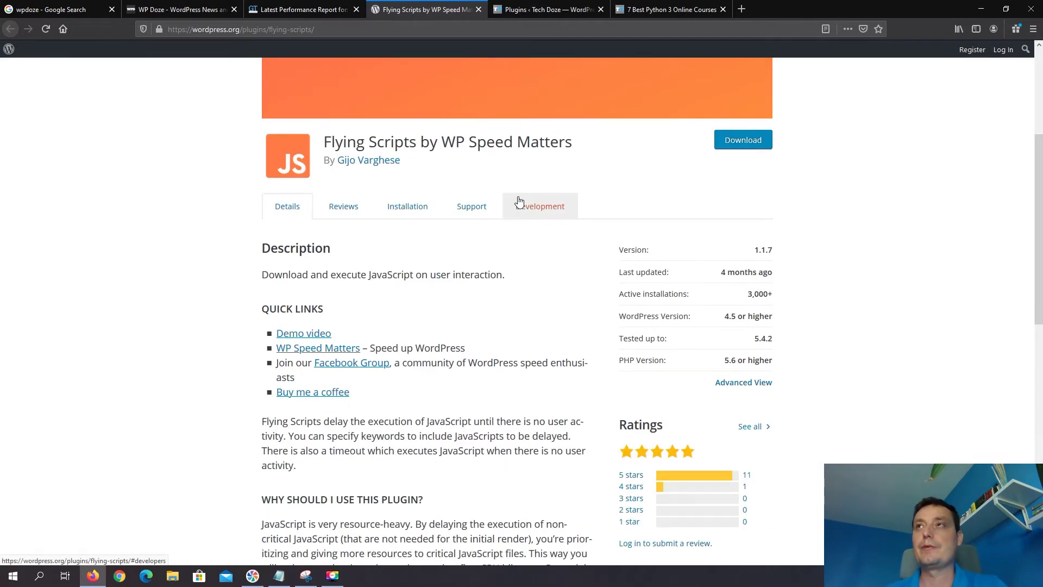
{"action": "scroll", "coordinate": [519, 201], "scroll_direction": "up", "scroll_amount": 4}
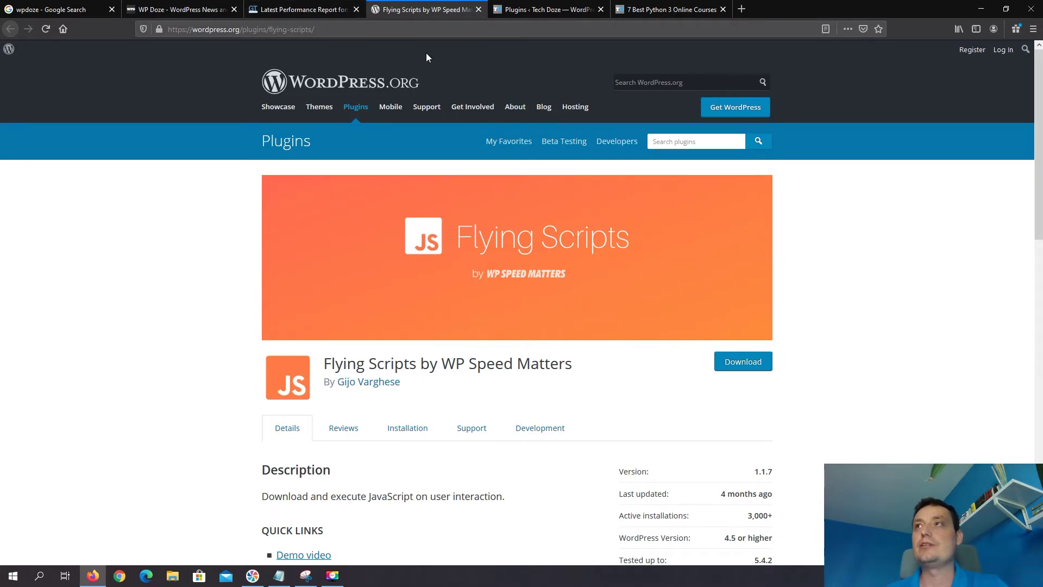
{"action": "left_click", "coordinate": [547, 9]}
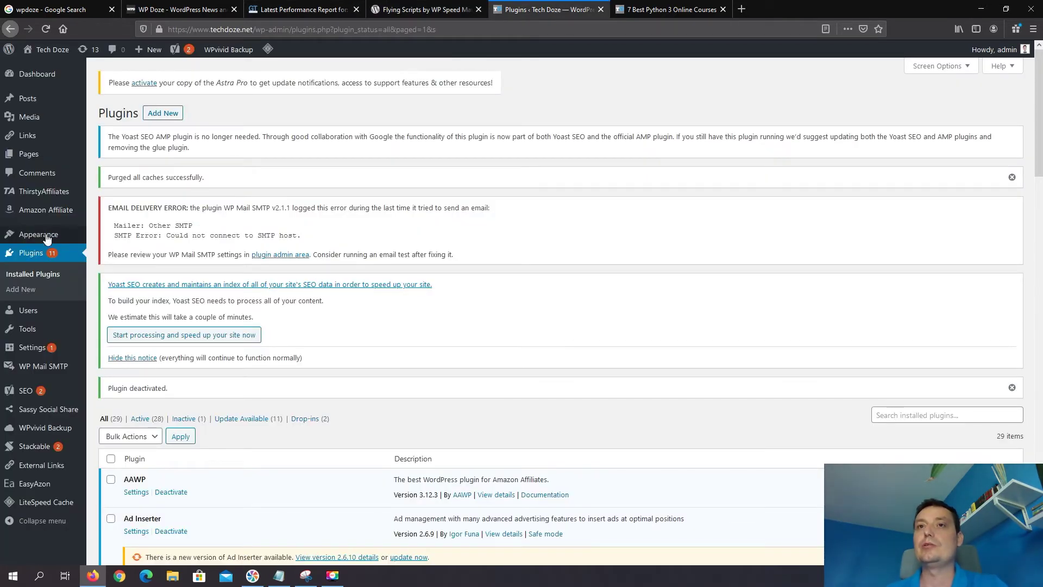
Copy the plugin name 'Flying Scripts' from its WordPress.org page.
{"action": "left_click", "coordinate": [27, 290]}
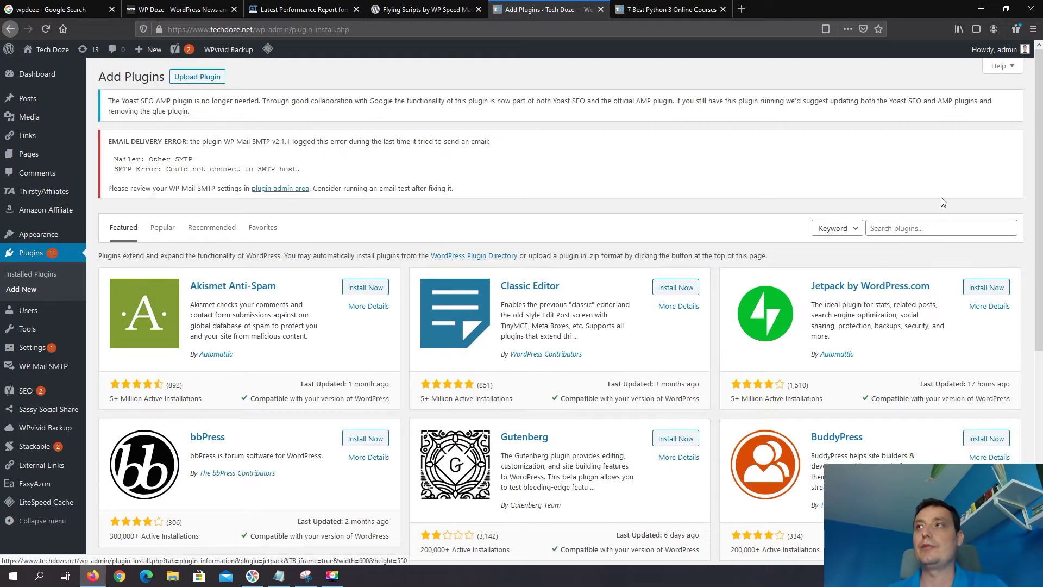
{"action": "left_click", "coordinate": [423, 11]}
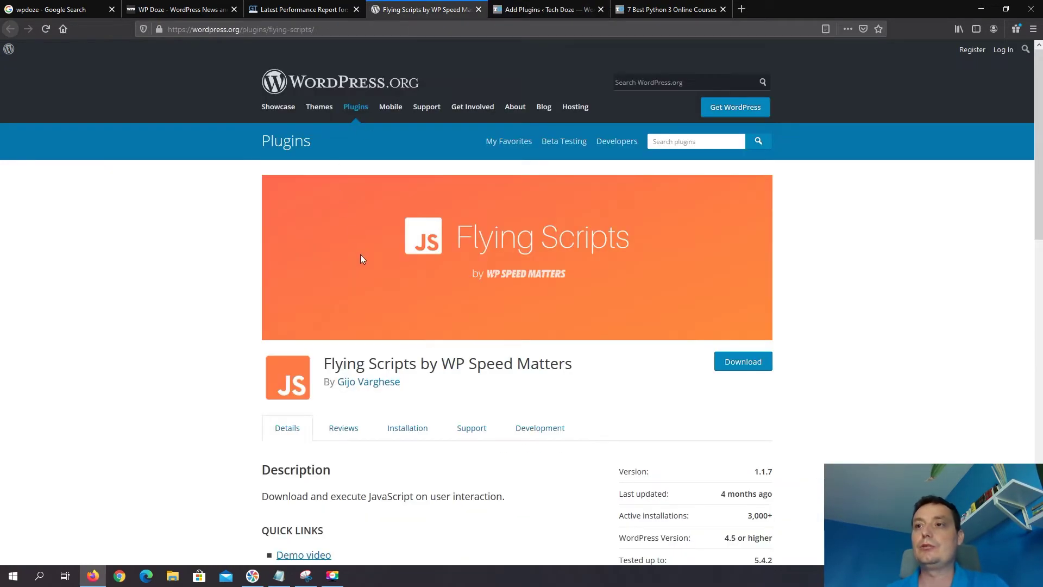
{"action": "scroll", "coordinate": [391, 343], "scroll_direction": "down", "scroll_amount": 1}
{"action": "left_click_drag", "start_coordinate": [324, 308], "coordinate": [415, 309]}
{"action": "right_click", "coordinate": [410, 307]}
{"action": "left_click", "coordinate": [442, 317]}
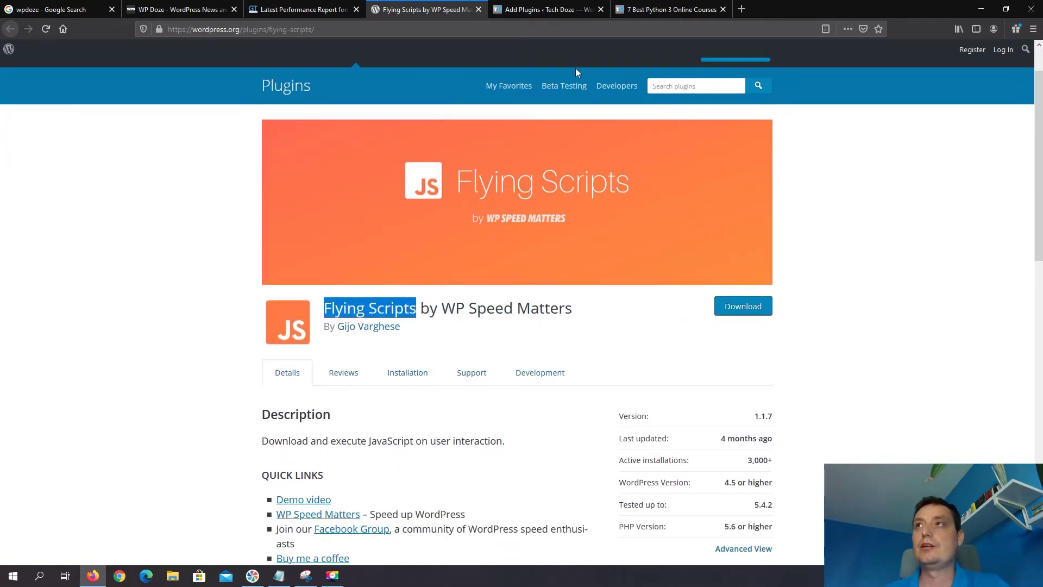
Search Add Plugins for 'Flying Scripts', then install and activate it.
{"action": "left_click", "coordinate": [568, 15]}
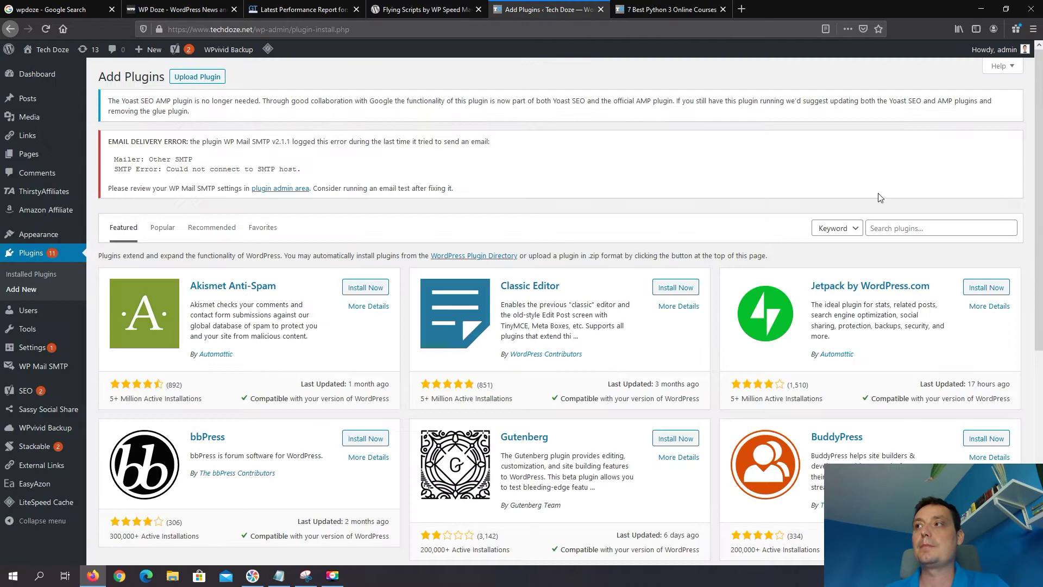
{"action": "right_click", "coordinate": [923, 232]}
{"action": "left_click", "coordinate": [960, 272]}
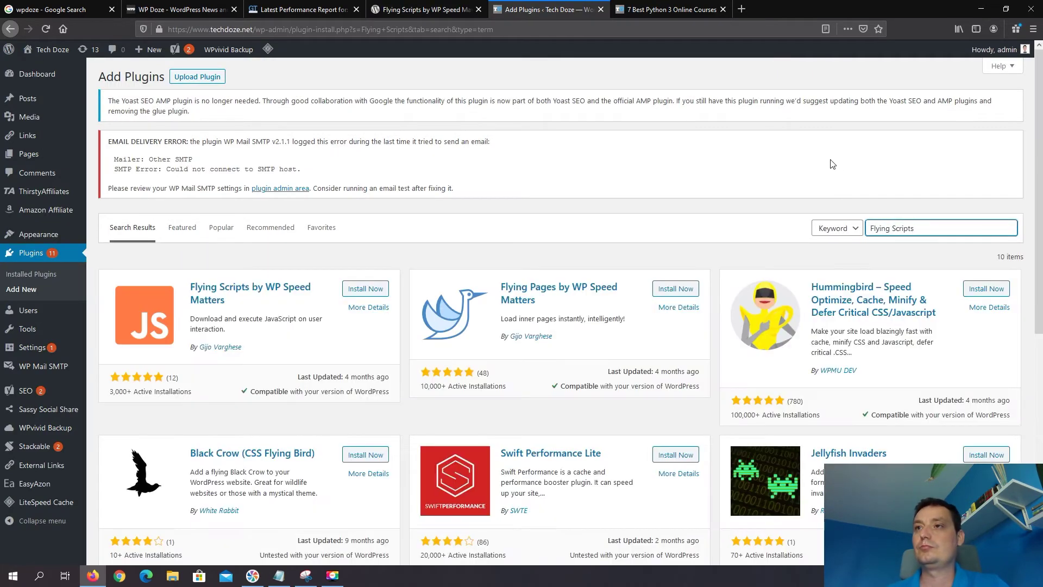
{"action": "left_click", "coordinate": [379, 293]}
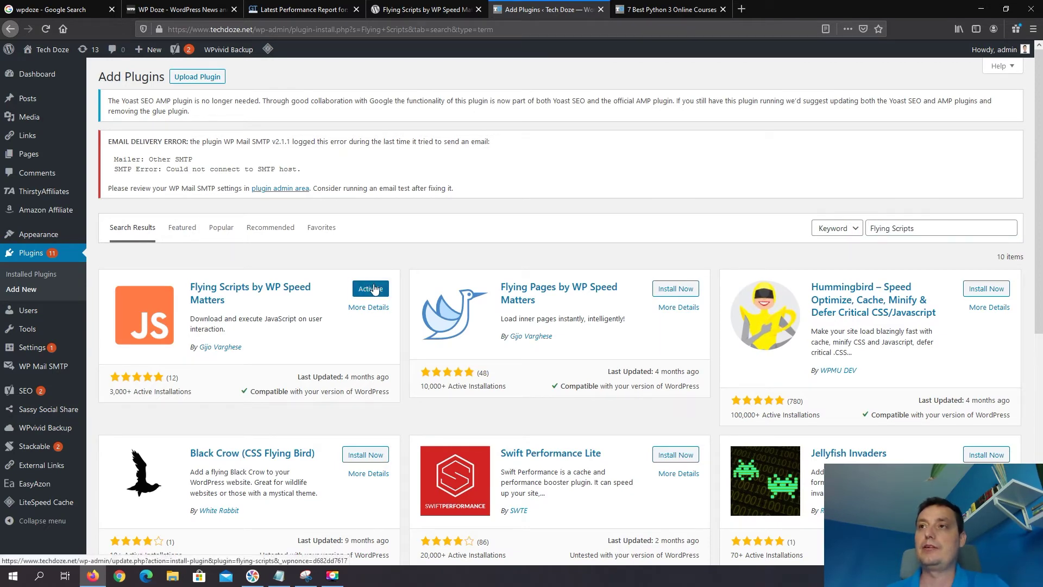
{"action": "left_click", "coordinate": [374, 289]}
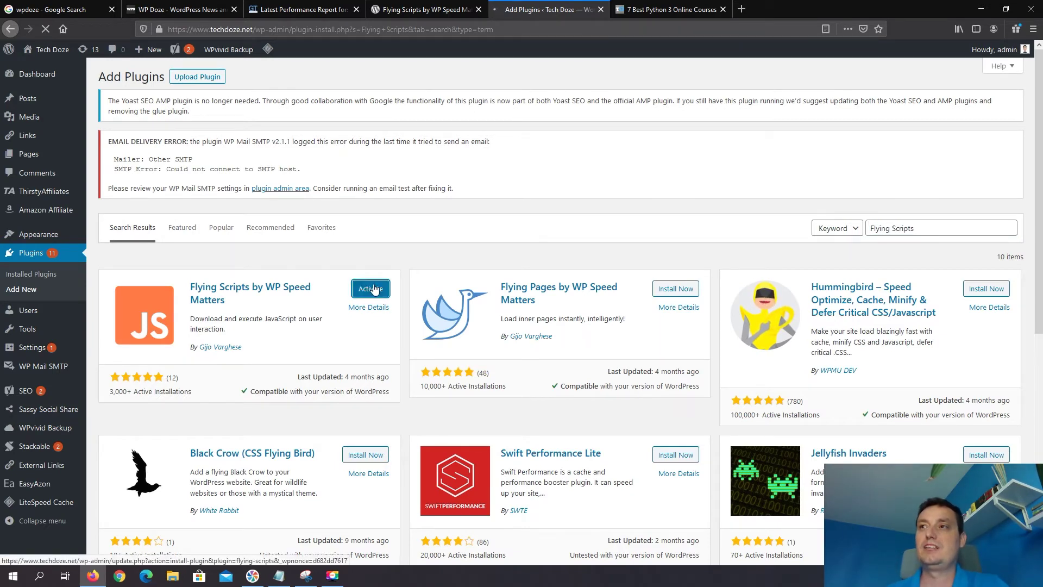
Find Flying Scripts in the installed plugins list and open its settings.
{"action": "scroll", "coordinate": [375, 289], "scroll_direction": "down", "scroll_amount": 15}
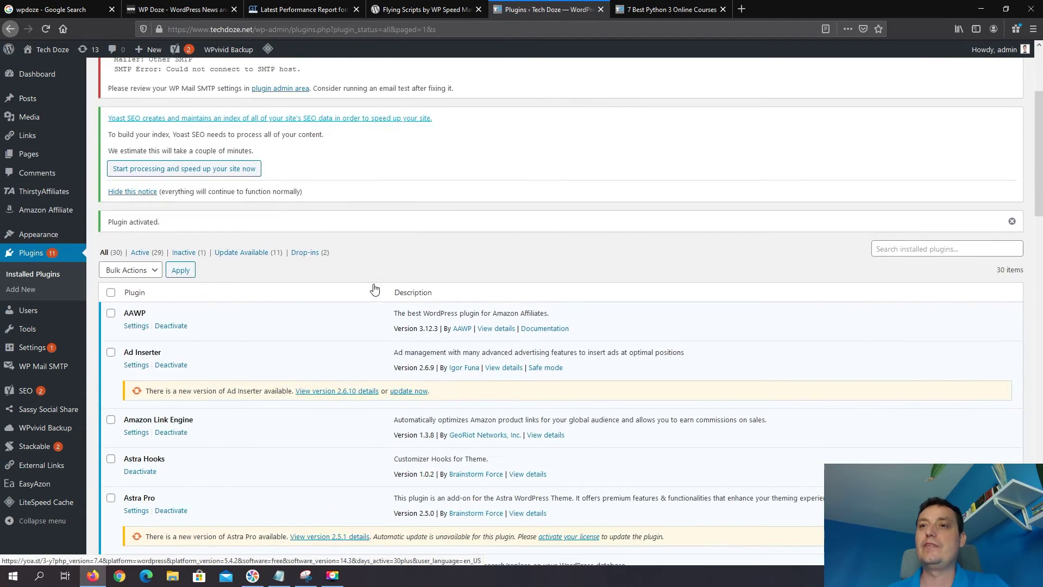
{"action": "scroll", "coordinate": [374, 289], "scroll_direction": "down", "scroll_amount": 3}
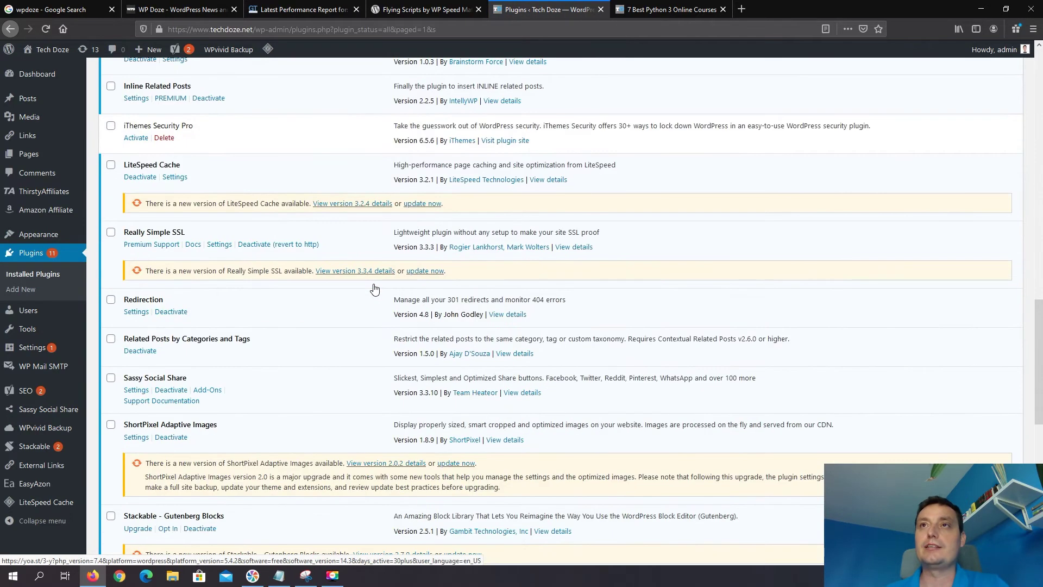
{"action": "scroll", "coordinate": [375, 289], "scroll_direction": "down", "scroll_amount": 5}
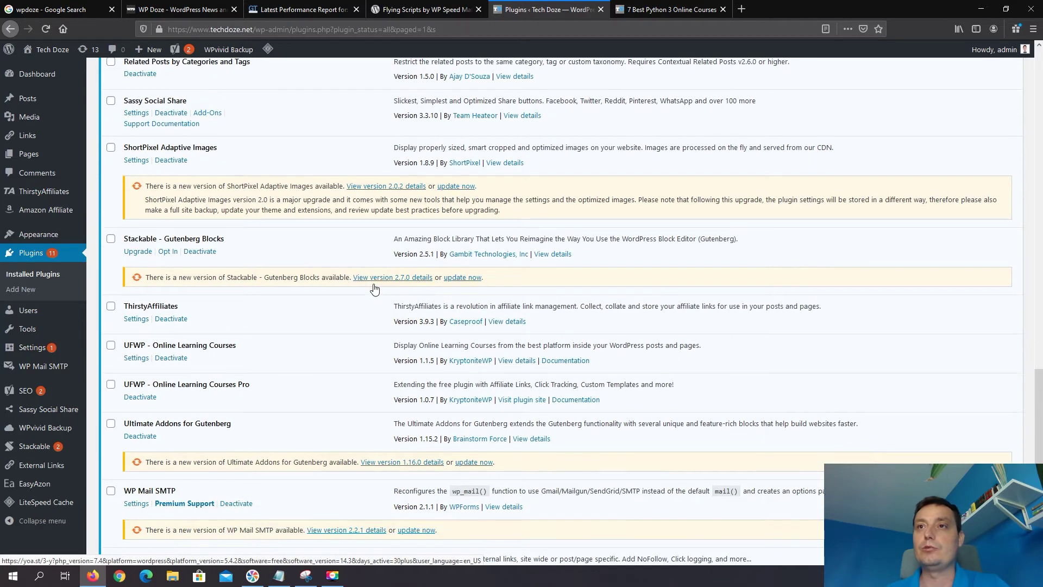
{"action": "scroll", "coordinate": [375, 289], "scroll_direction": "up", "scroll_amount": 4}
{"action": "scroll", "coordinate": [374, 290], "scroll_direction": "up", "scroll_amount": 5}
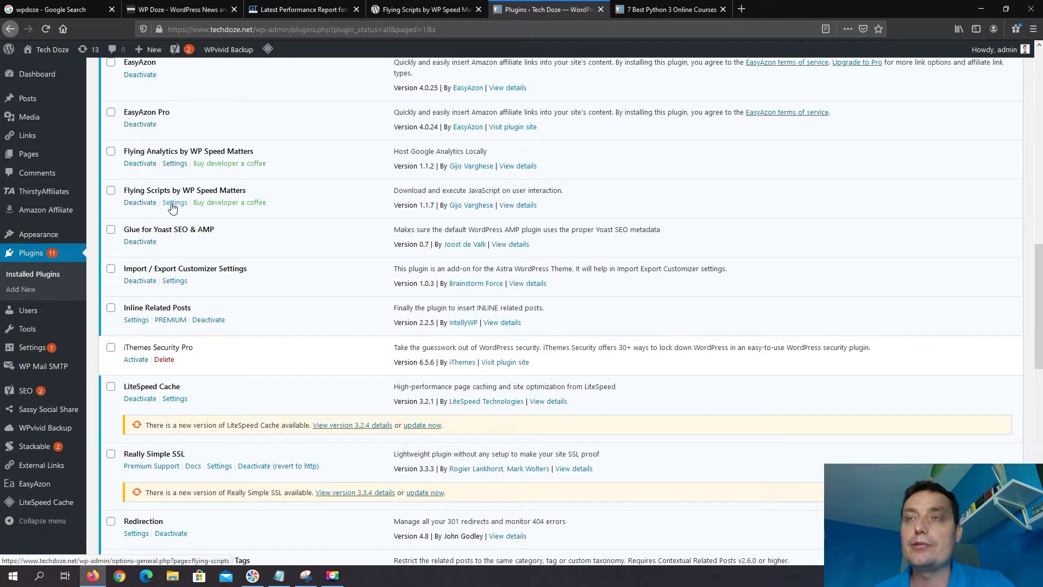
{"action": "left_click", "coordinate": [168, 203]}
Open Settings > Flying Scripts, select the Include Keywords field, and switch to the Notepad ad code.
{"action": "scroll", "coordinate": [126, 219], "scroll_direction": "down", "scroll_amount": 3}
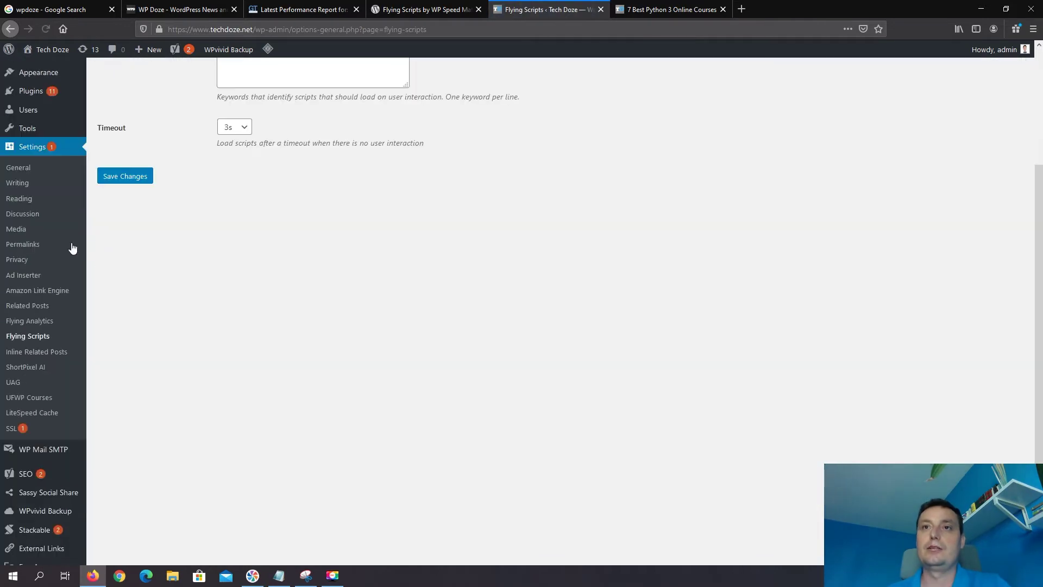
{"action": "left_click", "coordinate": [47, 331]}
{"action": "left_click", "coordinate": [254, 210]}
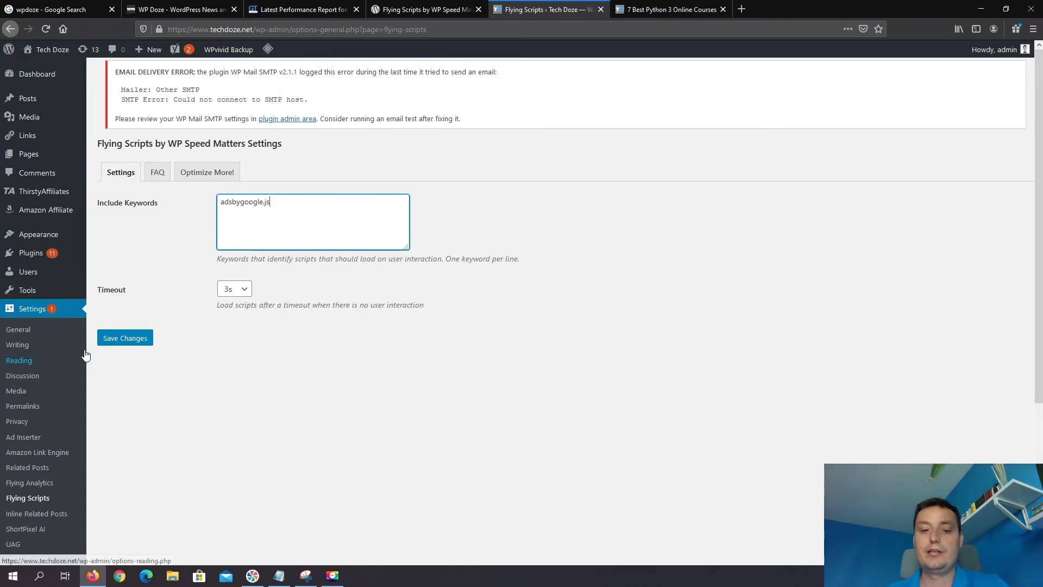
{"action": "key", "text": "alt+Tab"}
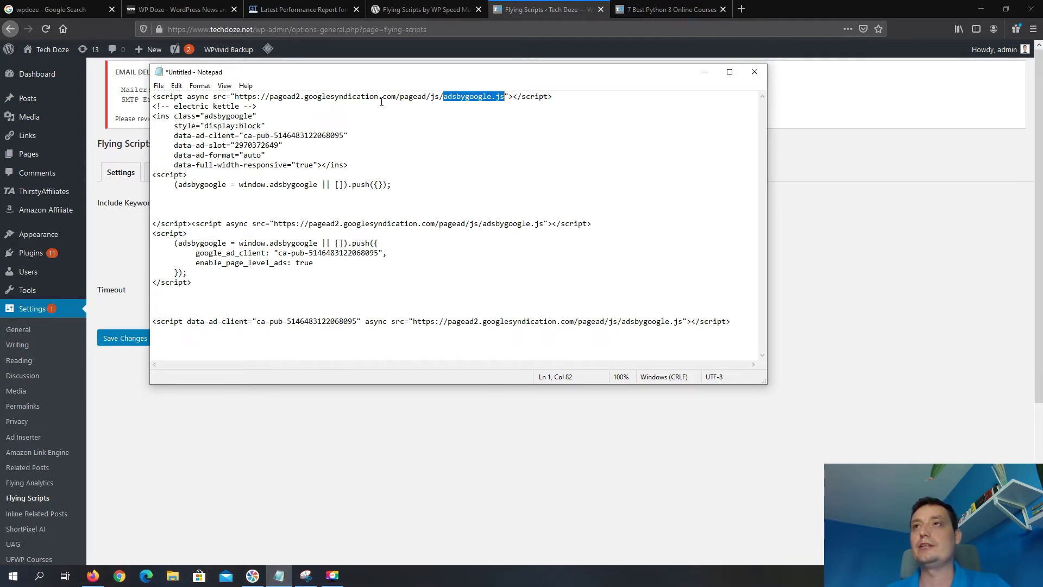
Copy 'adsbygoogle.js' from the first script line in Notepad and return to the browser.
{"action": "left_click", "coordinate": [318, 118]}
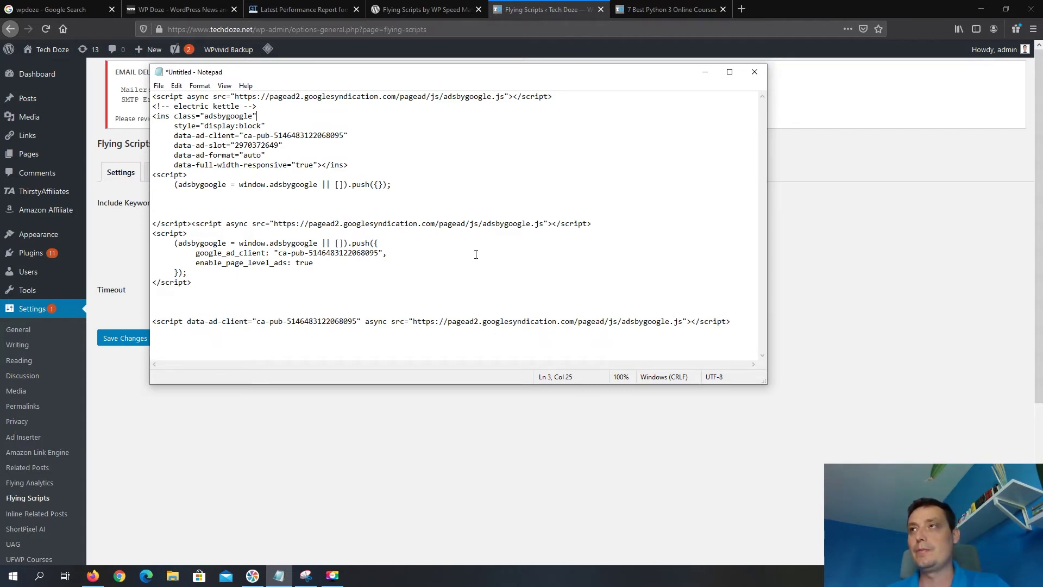
{"action": "left_click_drag", "start_coordinate": [444, 102], "coordinate": [502, 98]}
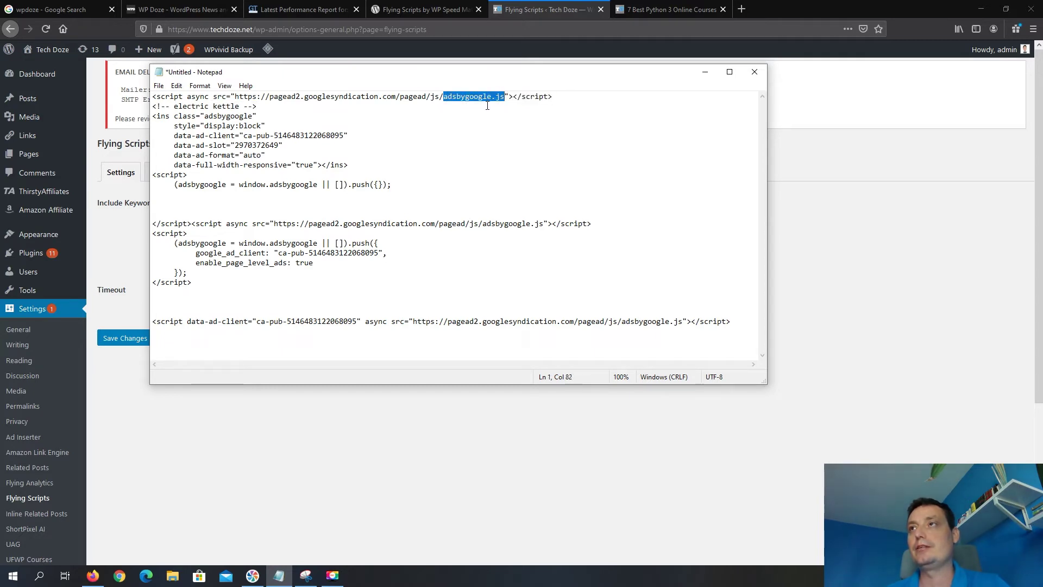
{"action": "right_click", "coordinate": [484, 96]}
{"action": "left_click", "coordinate": [522, 129]}
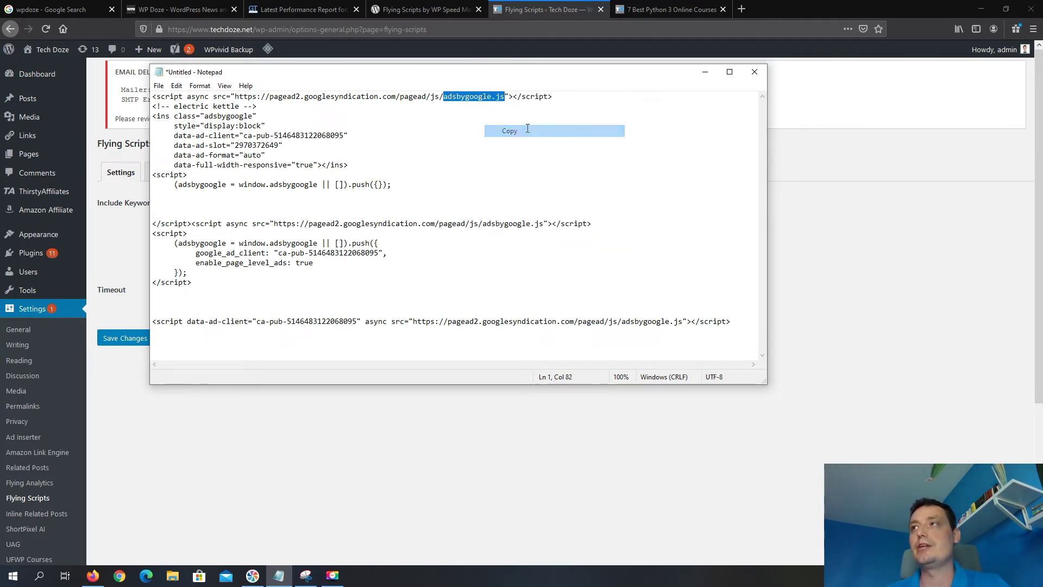
{"action": "left_click", "coordinate": [706, 71]}
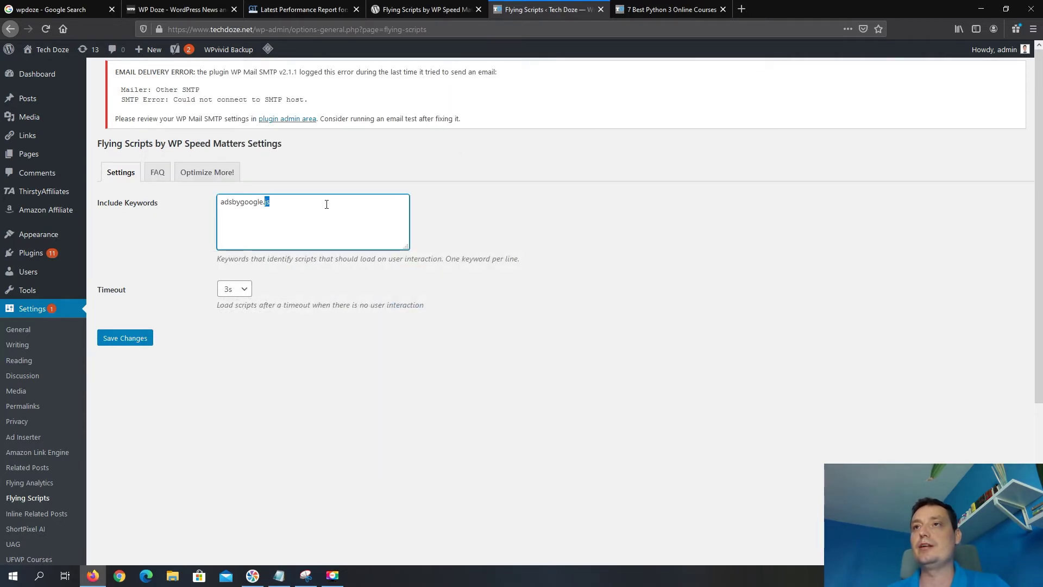
Keep the Flying Scripts timeout at 3s and confirm Include Keywords holds adsbygoogle.js.
{"action": "left_click", "coordinate": [296, 291]}
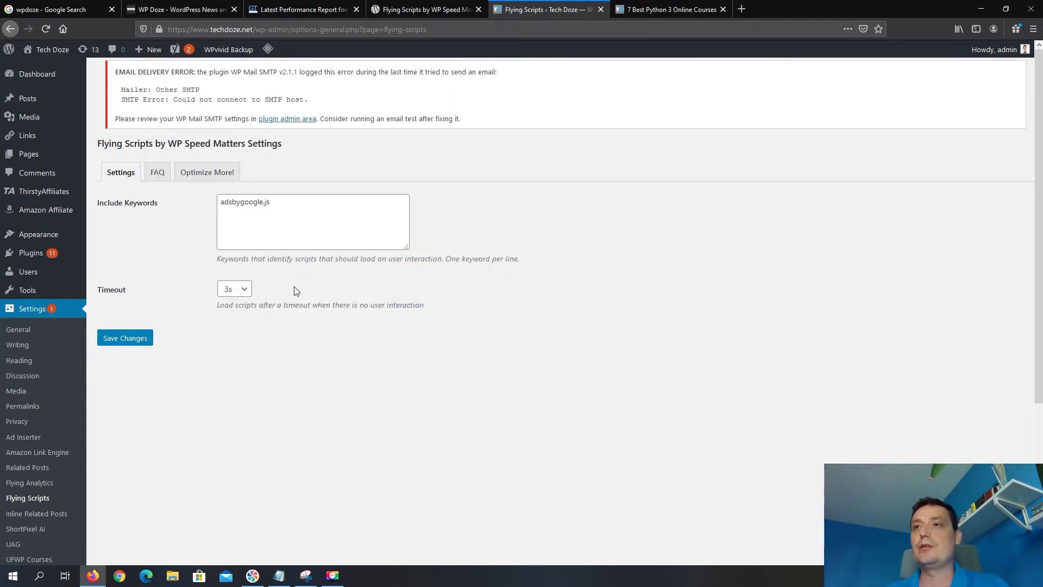
{"action": "left_click", "coordinate": [237, 291]}
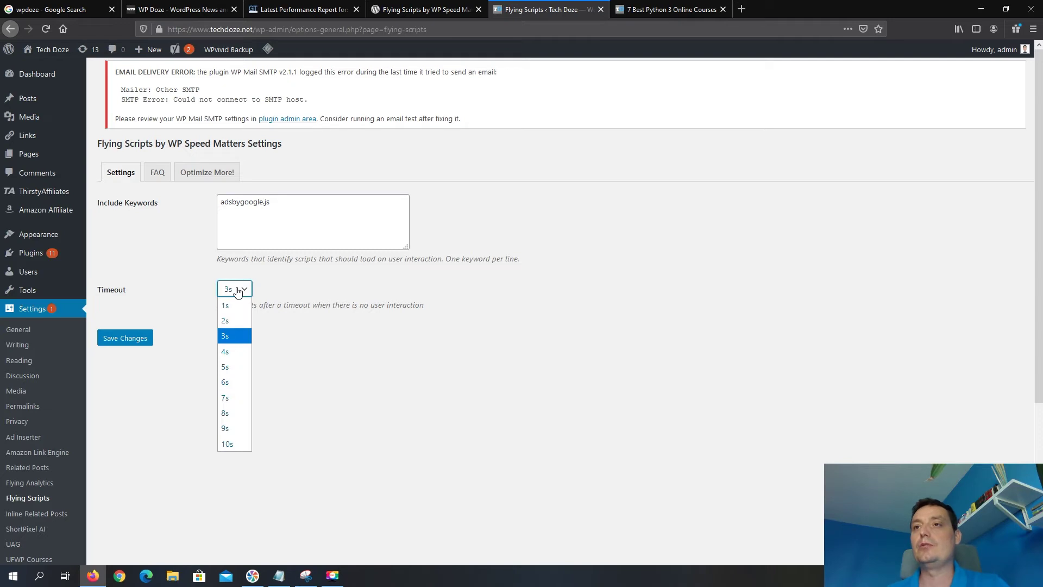
{"action": "left_click", "coordinate": [237, 292]}
{"action": "left_click", "coordinate": [237, 292]}
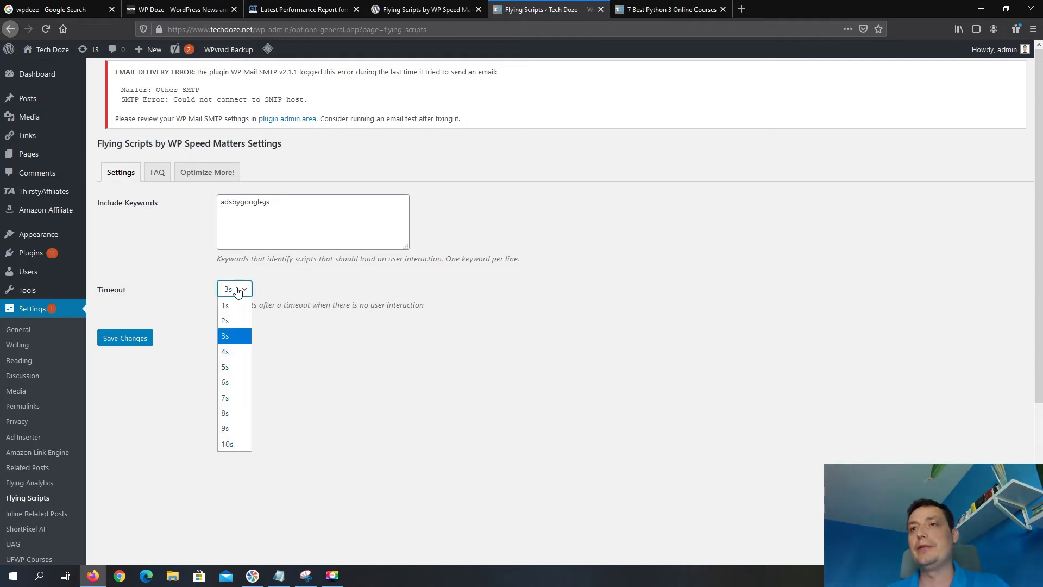
{"action": "left_click", "coordinate": [238, 343]}
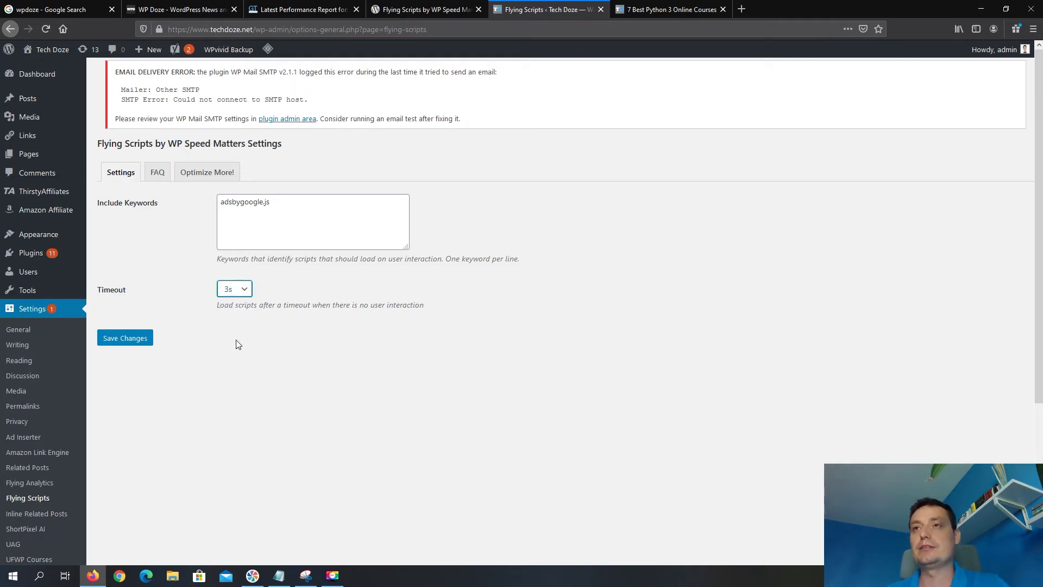
{"action": "left_click", "coordinate": [298, 203]}
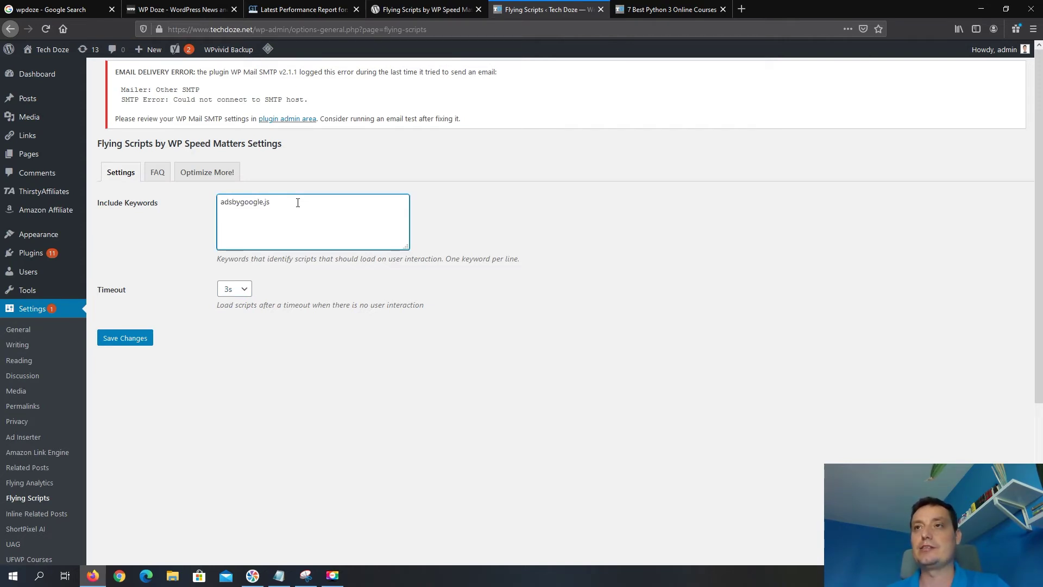
Save the Flying Scripts settings and return to the Python courses post tab.
{"action": "scroll", "coordinate": [322, 153], "scroll_direction": "down", "scroll_amount": 2}
{"action": "scroll", "coordinate": [310, 180], "scroll_direction": "up", "scroll_amount": 2}
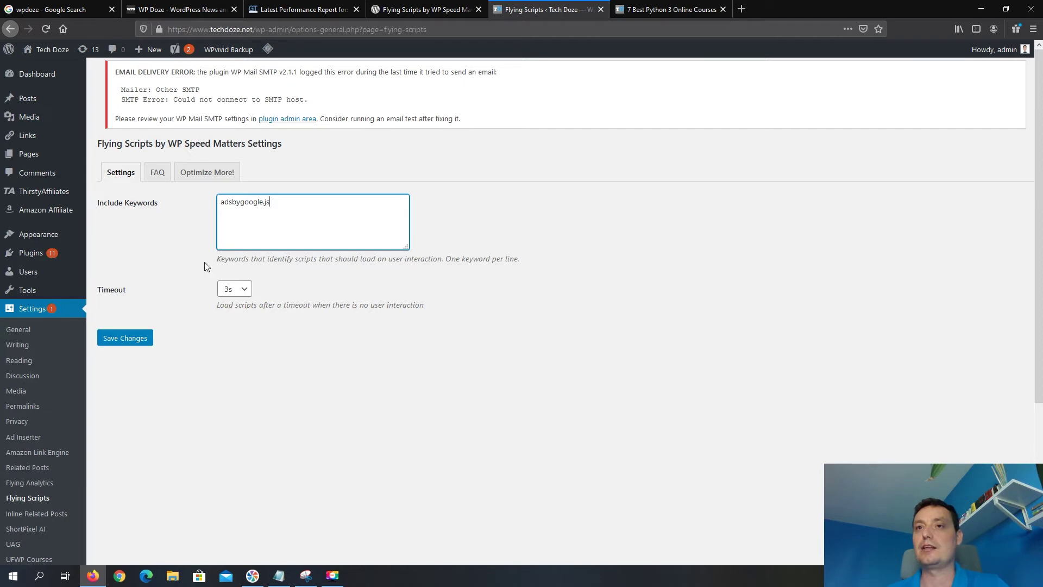
{"action": "left_click", "coordinate": [126, 338]}
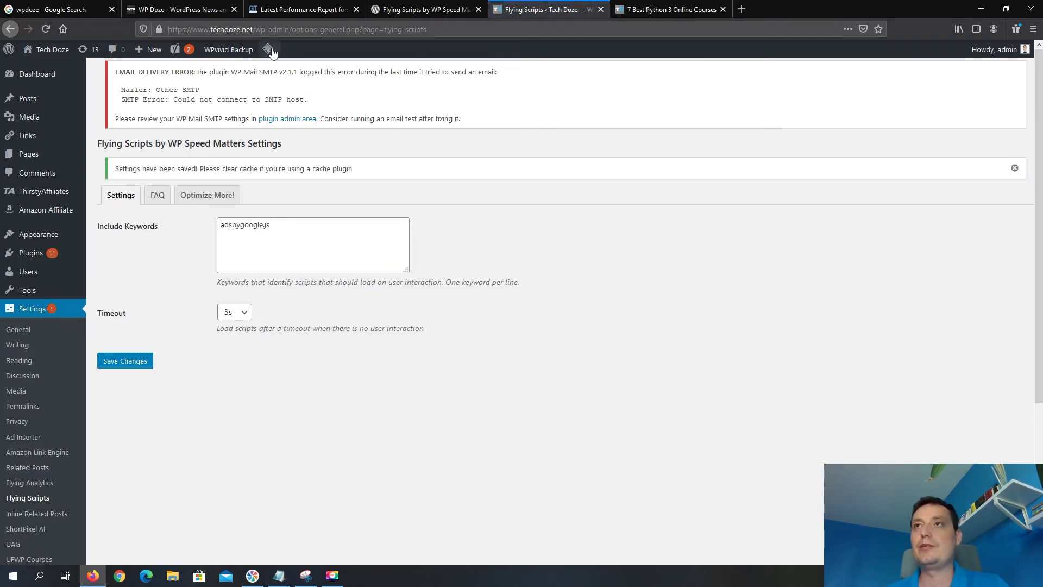
{"action": "mouse_move", "coordinate": [272, 52]}
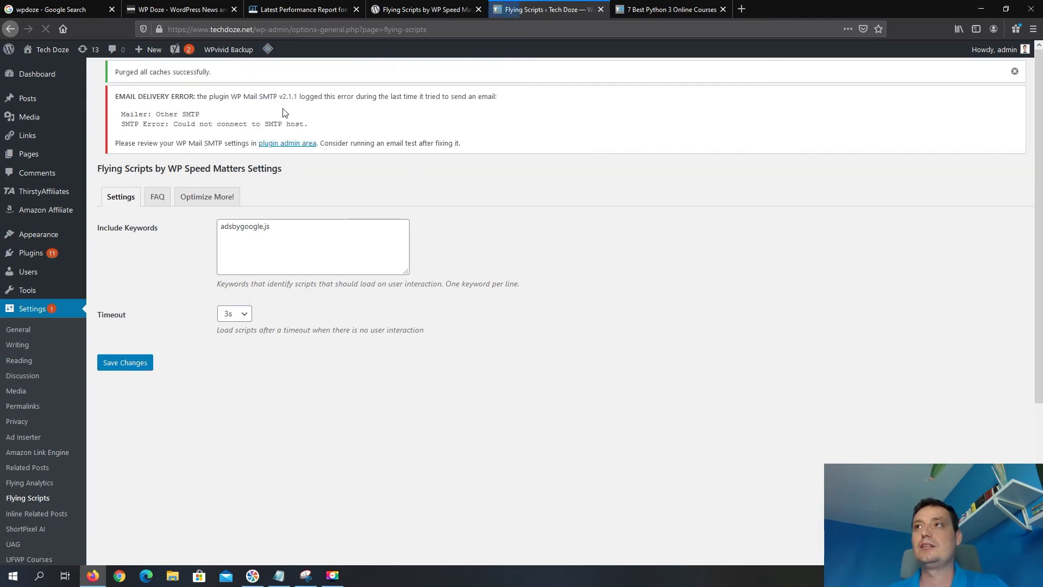
{"action": "left_click", "coordinate": [686, 11]}
Clear Firefox's cookies, site data and 14.9 MB of cached web content, then return to the post.
{"action": "left_click", "coordinate": [1033, 29]}
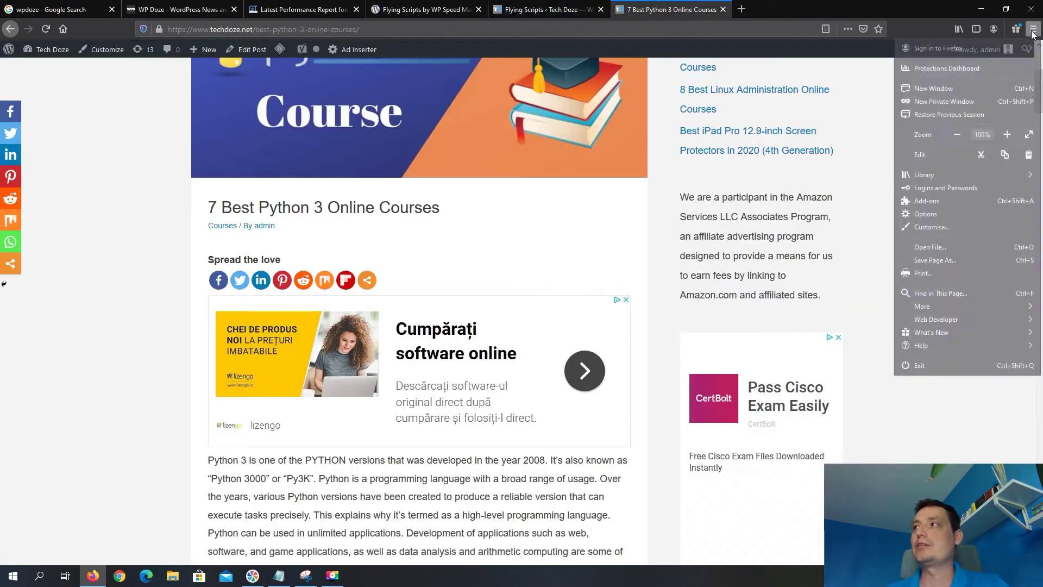
{"action": "left_click", "coordinate": [956, 216]}
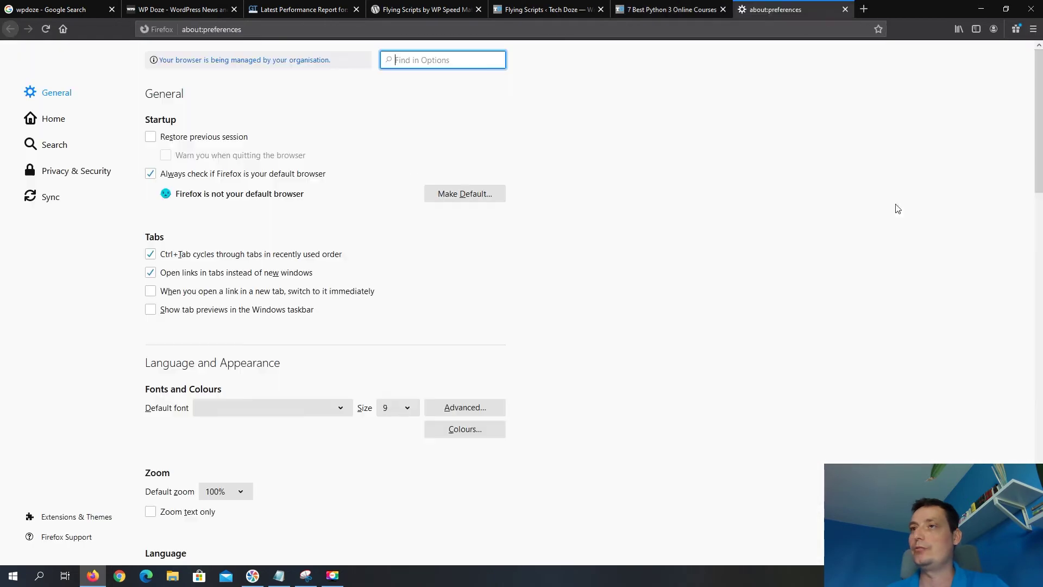
{"action": "left_click", "coordinate": [70, 171]}
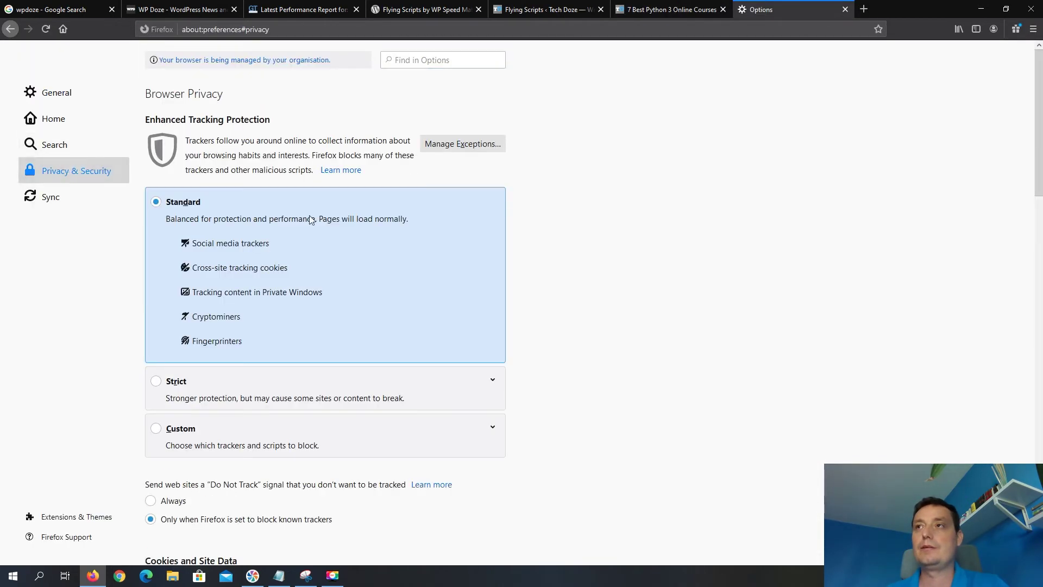
{"action": "scroll", "coordinate": [488, 189], "scroll_direction": "down", "scroll_amount": 5}
{"action": "left_click", "coordinate": [463, 252]}
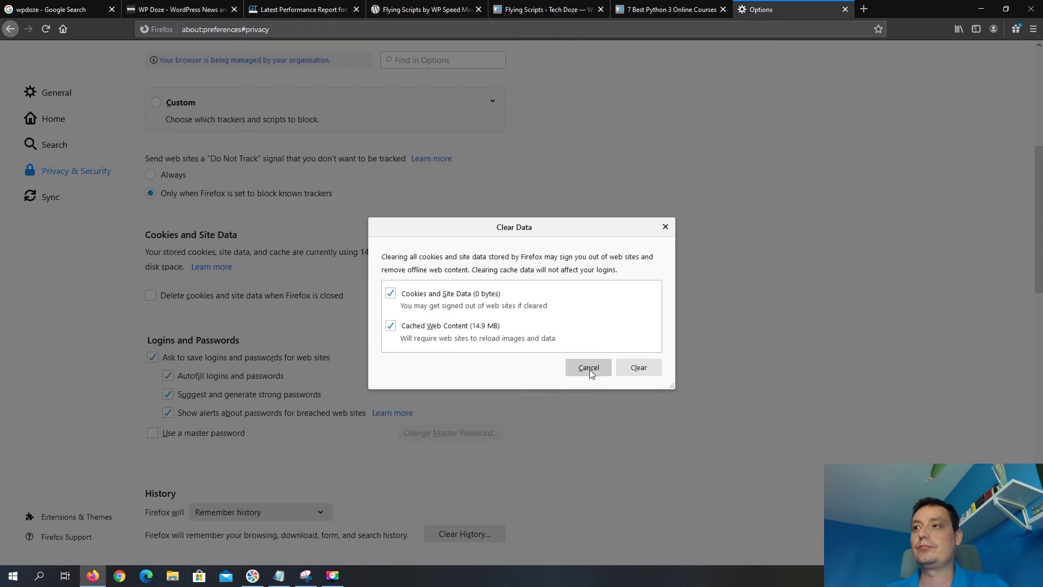
{"action": "left_click", "coordinate": [650, 370]}
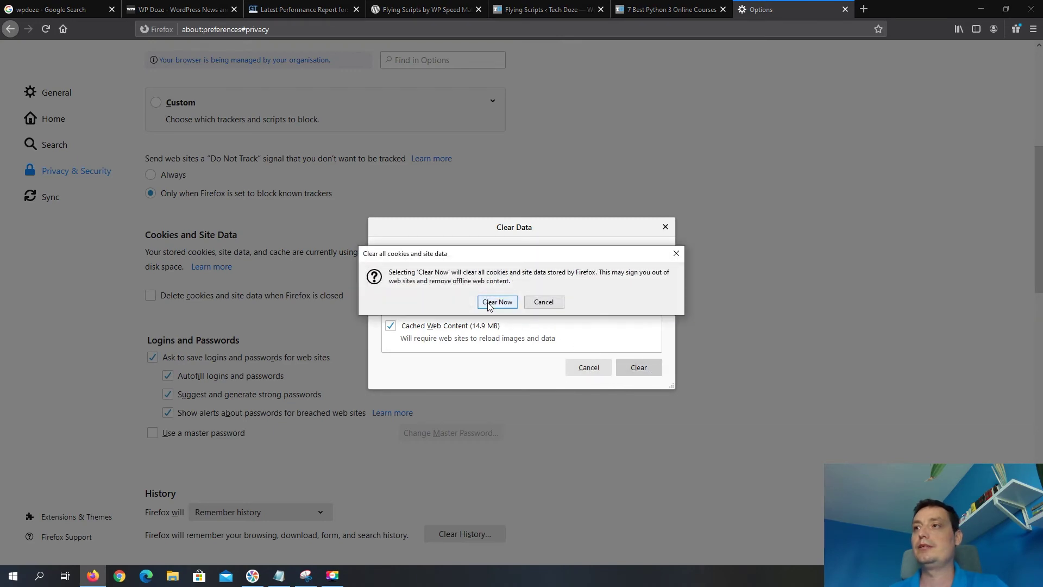
{"action": "left_click", "coordinate": [496, 301]}
{"action": "left_click", "coordinate": [650, 10]}
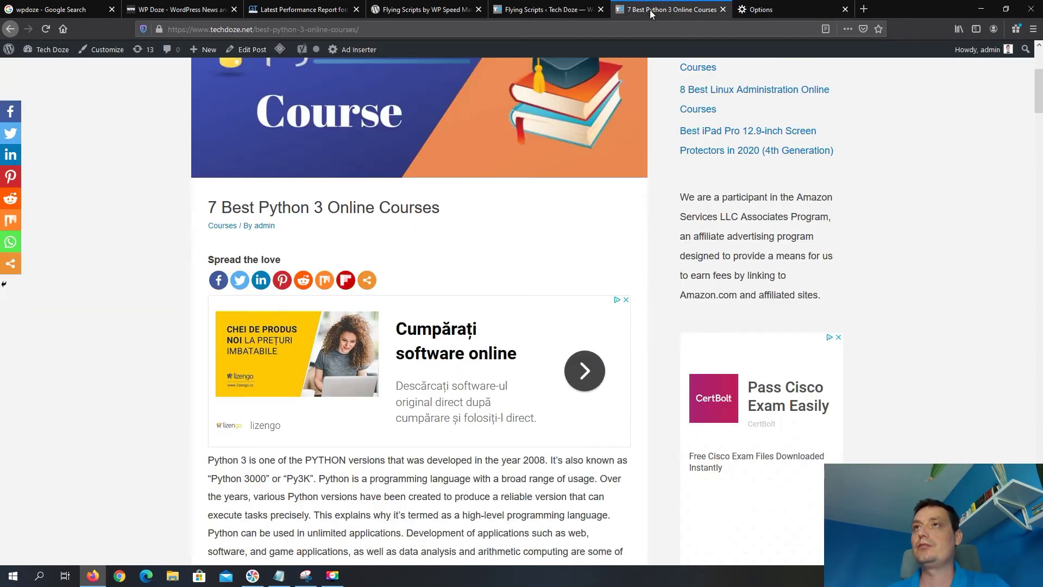
Reload the Python courses post twice so its ads load fresh, then go to the GTmetrix report.
{"action": "left_click", "coordinate": [382, 30]}
{"action": "key", "text": "Return"}
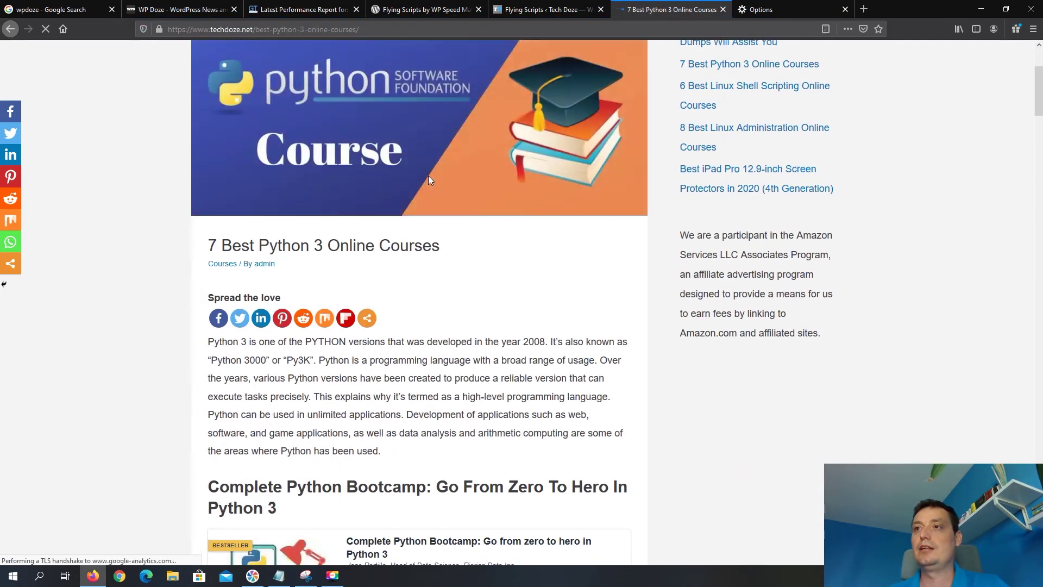
{"action": "scroll", "coordinate": [405, 282], "scroll_direction": "down", "scroll_amount": 2}
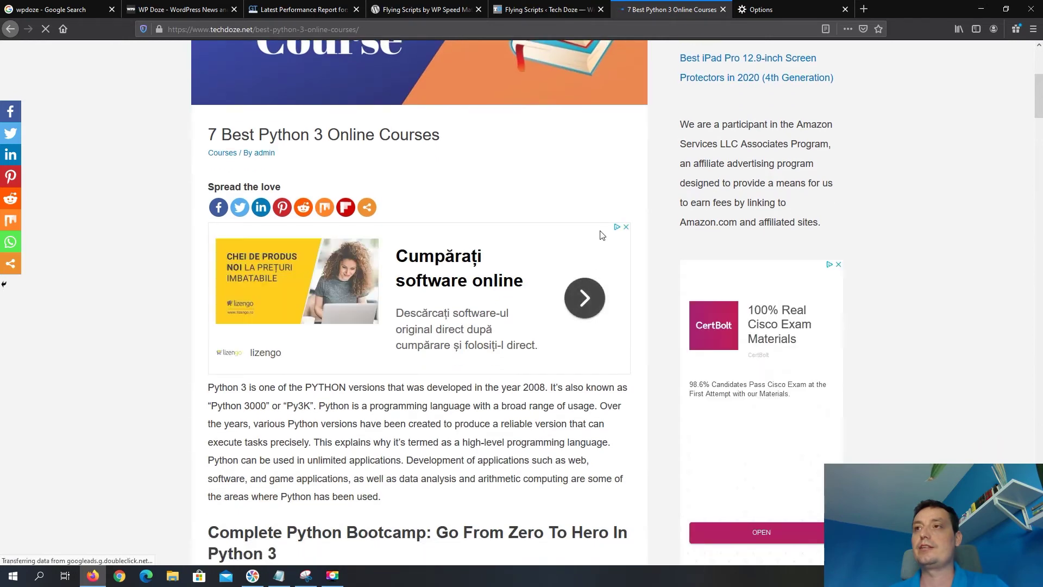
{"action": "left_click", "coordinate": [382, 32]}
{"action": "key", "text": "Return"}
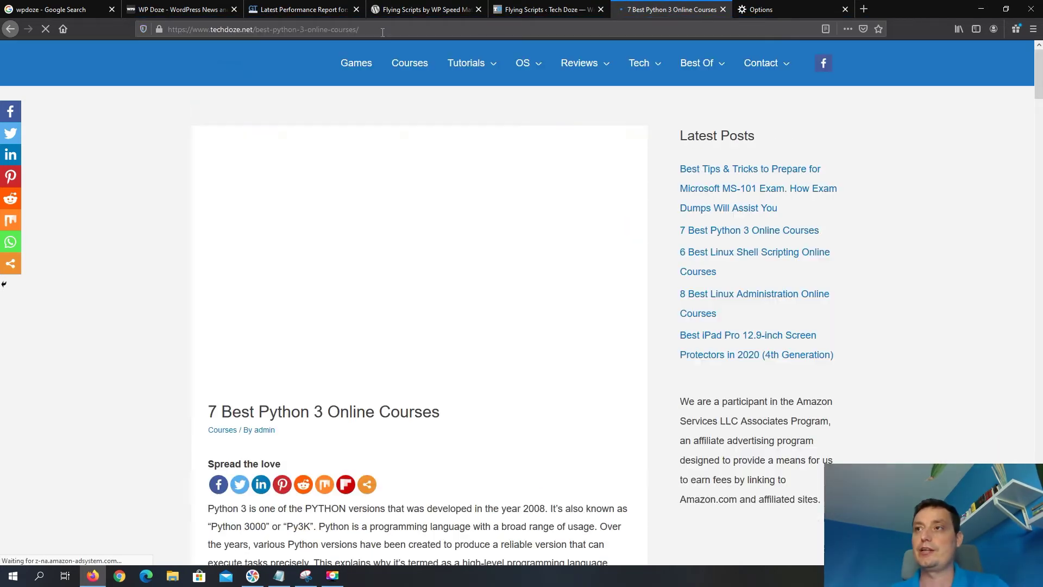
{"action": "scroll", "coordinate": [440, 174], "scroll_direction": "down", "scroll_amount": 2}
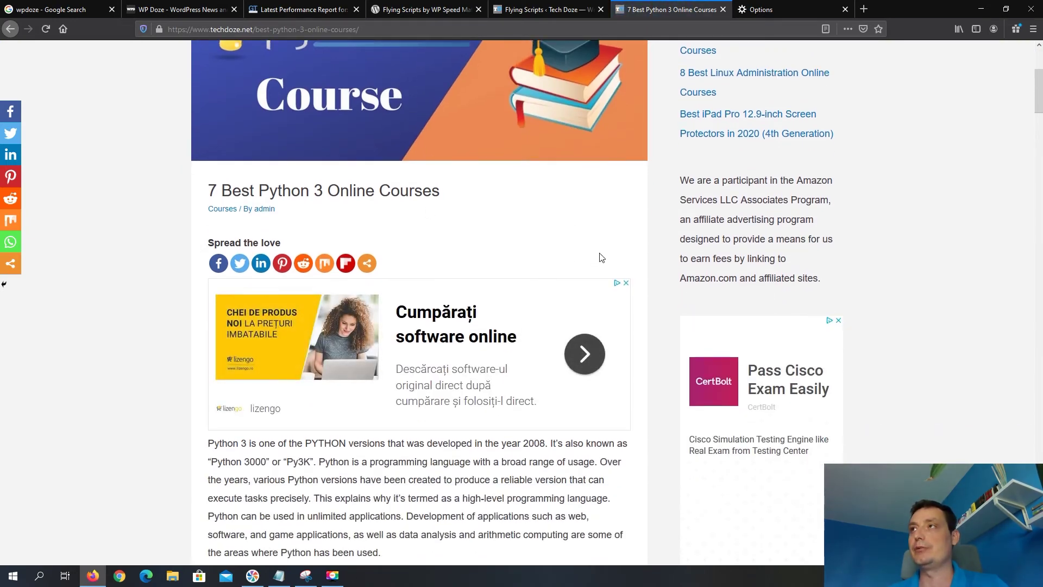
{"action": "scroll", "coordinate": [599, 255], "scroll_direction": "up", "scroll_amount": 2}
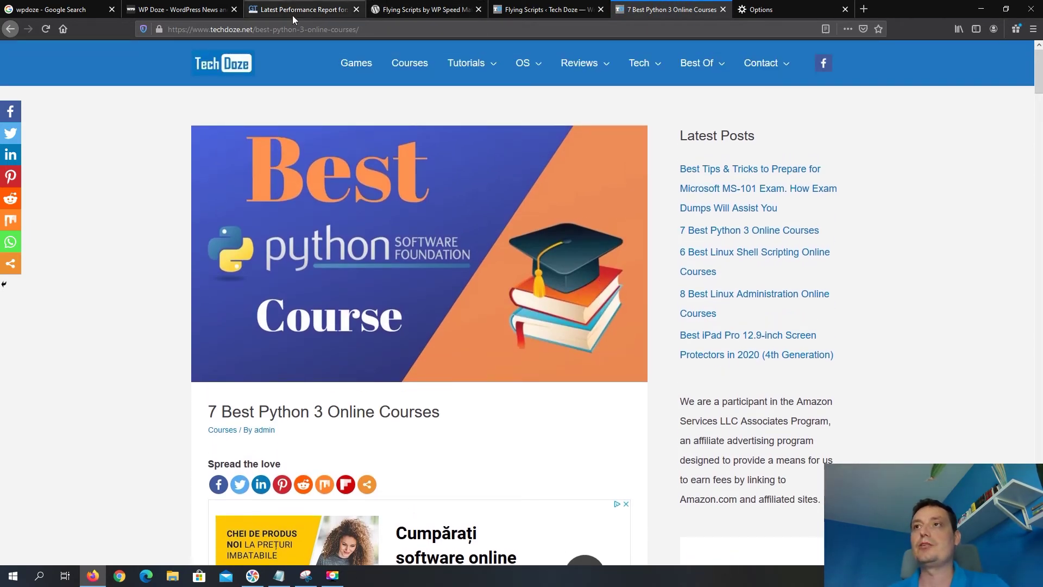
{"action": "left_click", "coordinate": [292, 15]}
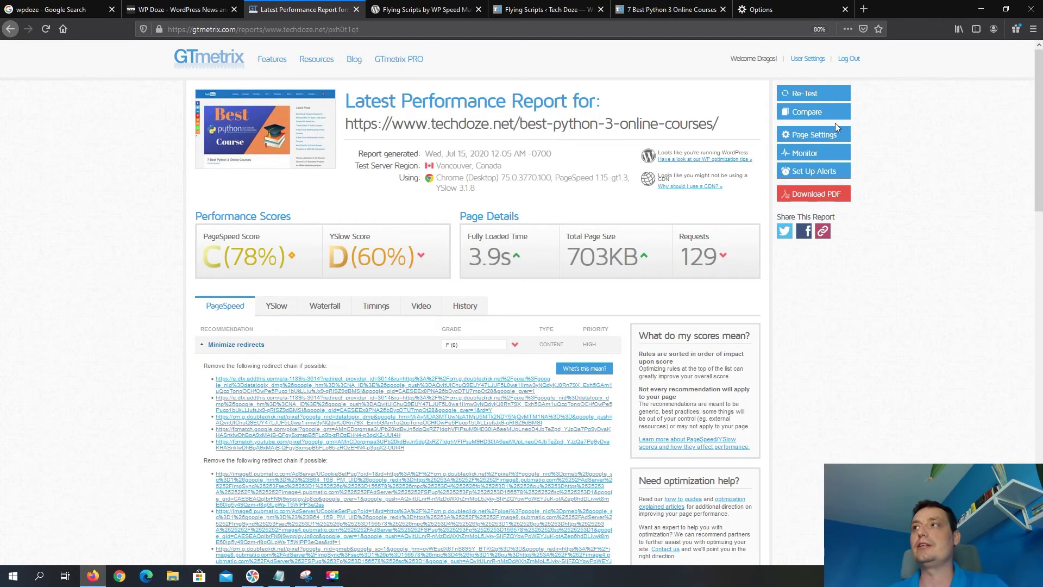
Re-test the page in GTmetrix (PageSpeed 74%, YSlow 67%, 8.6s load) and open the log-in form.
{"action": "left_click", "coordinate": [822, 98]}
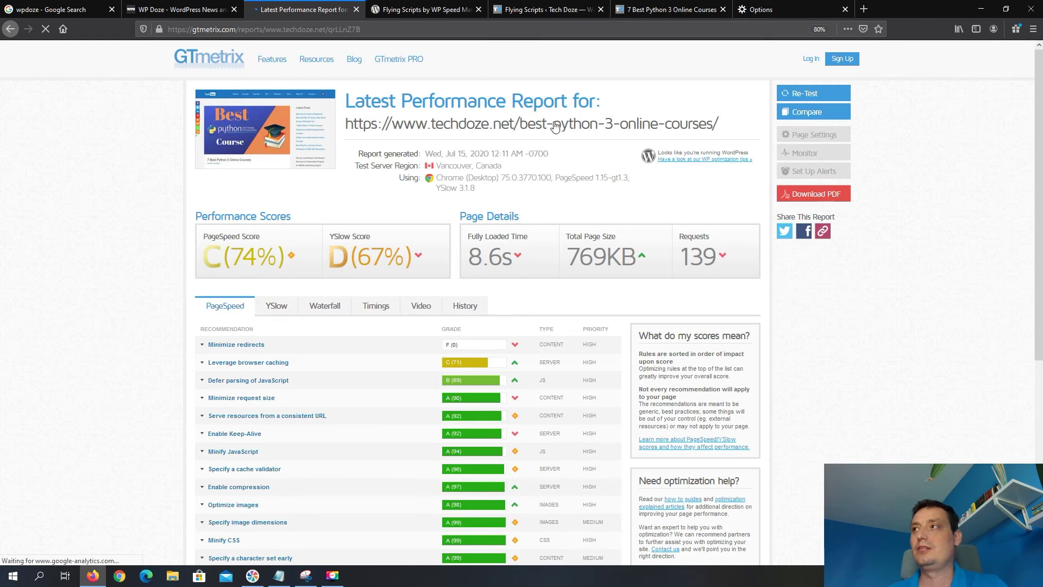
{"action": "left_click", "coordinate": [810, 59]}
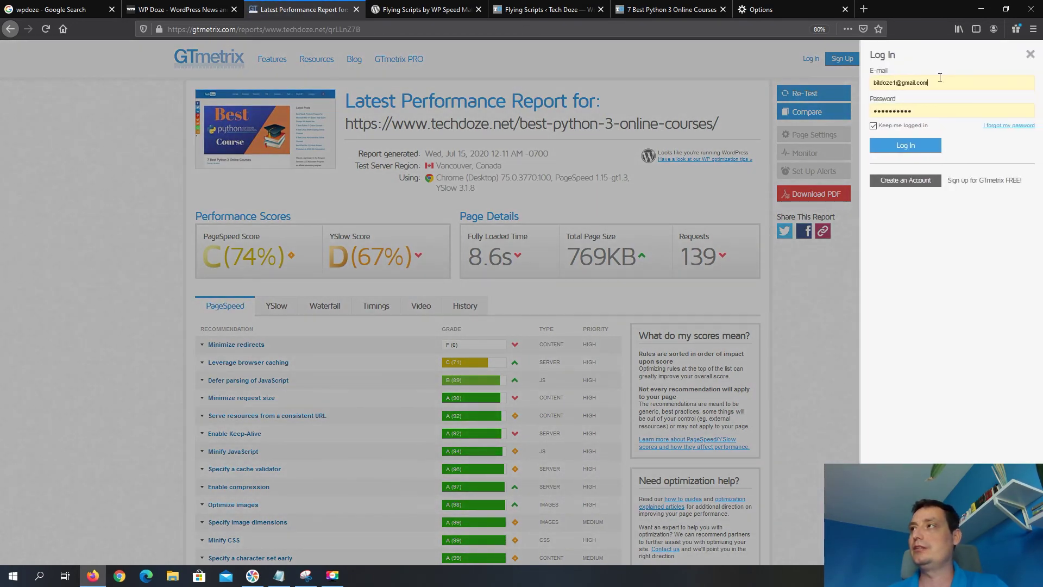
Log back into GTmetrix and re-test the Python courses post: PageSpeed 95%, 1.9s, 322KB, 53 requests.
{"action": "left_click", "coordinate": [905, 145]}
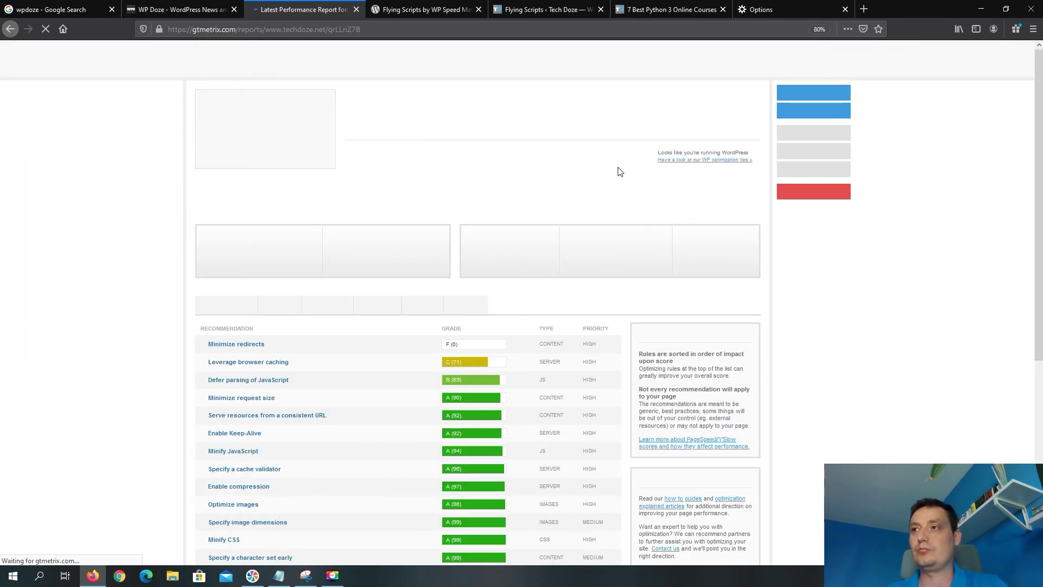
{"action": "left_click", "coordinate": [815, 94]}
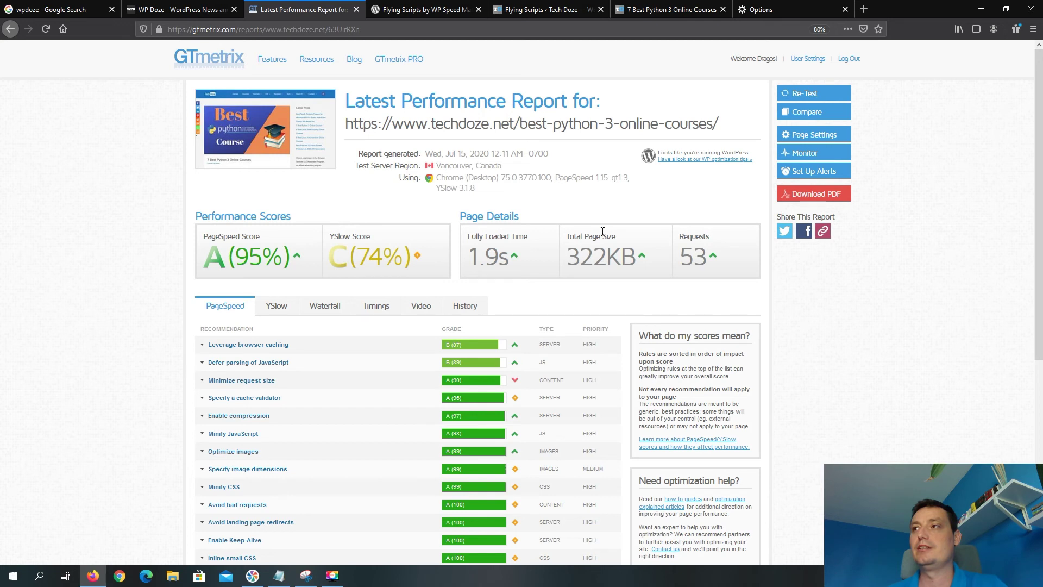
Scroll through the report's PageSpeed recommendations for the Python courses post.
{"action": "scroll", "coordinate": [517, 231], "scroll_direction": "down", "scroll_amount": 1}
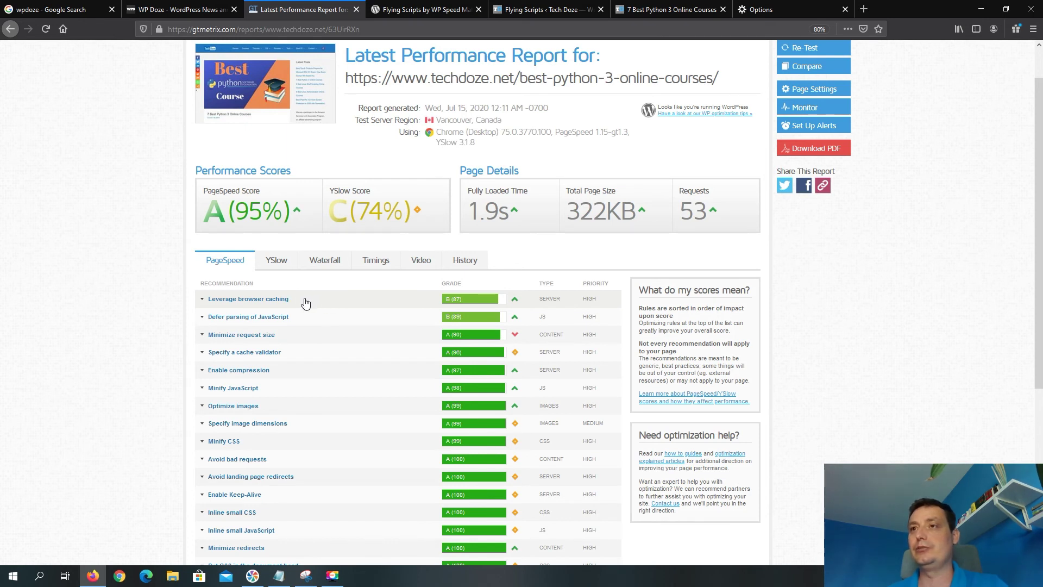
{"action": "scroll", "coordinate": [306, 303], "scroll_direction": "down", "scroll_amount": 1}
{"action": "scroll", "coordinate": [306, 303], "scroll_direction": "up", "scroll_amount": 2}
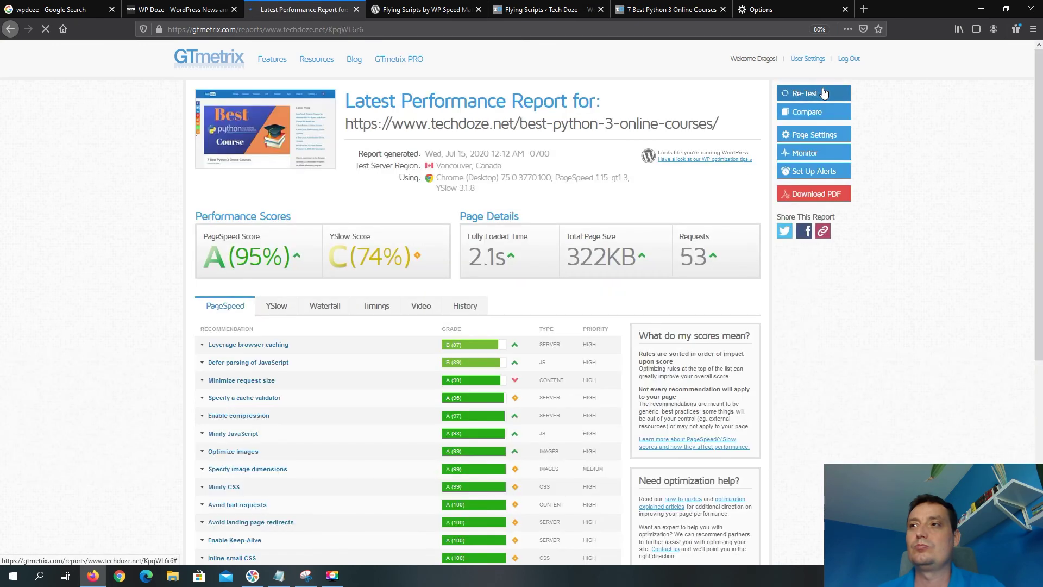
{"action": "scroll", "coordinate": [571, 206], "scroll_direction": "down", "scroll_amount": 2}
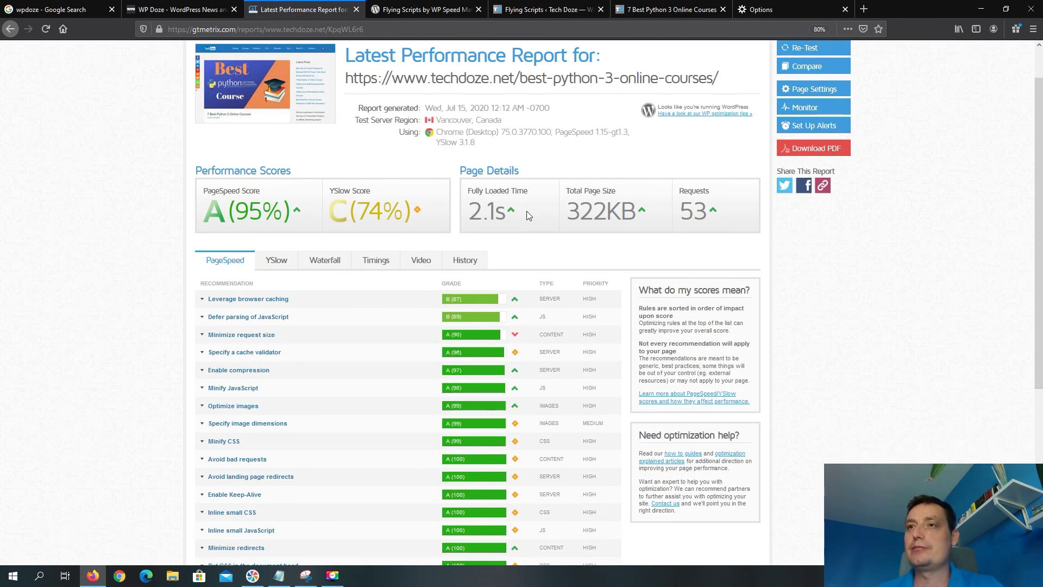
{"action": "scroll", "coordinate": [620, 216], "scroll_direction": "down", "scroll_amount": 2}
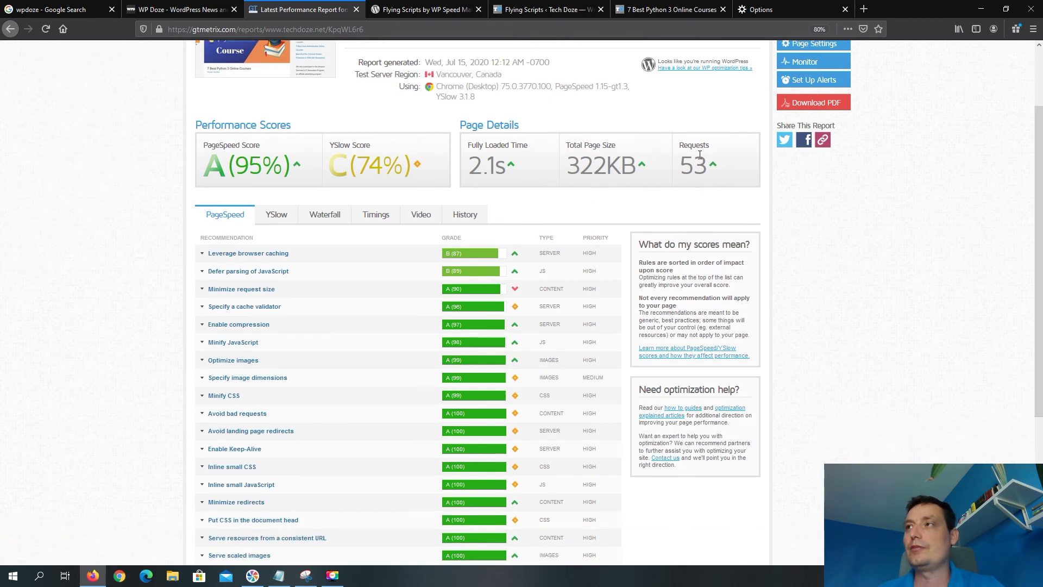
{"action": "scroll", "coordinate": [693, 163], "scroll_direction": "up", "scroll_amount": 4}
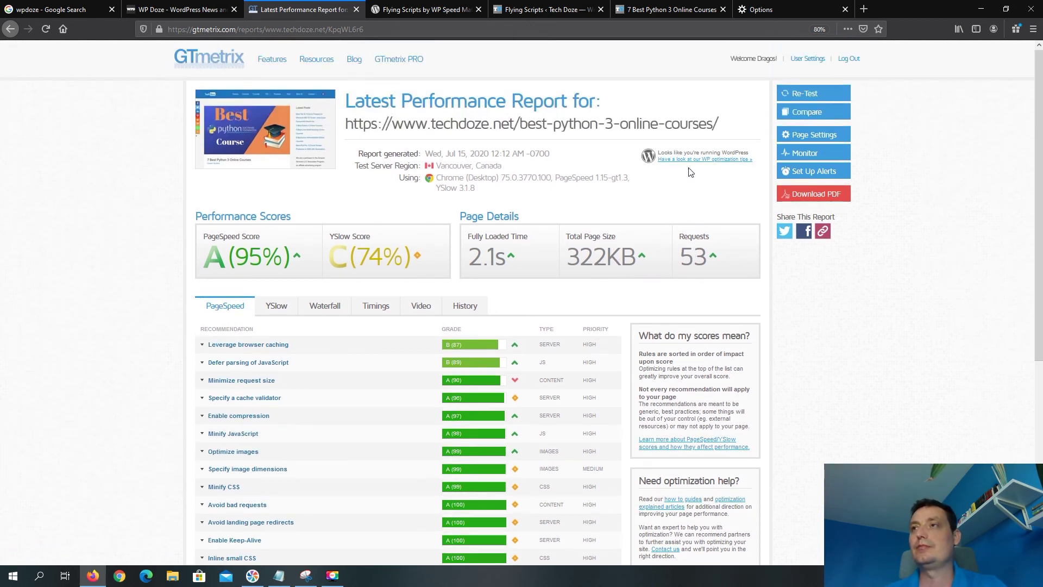